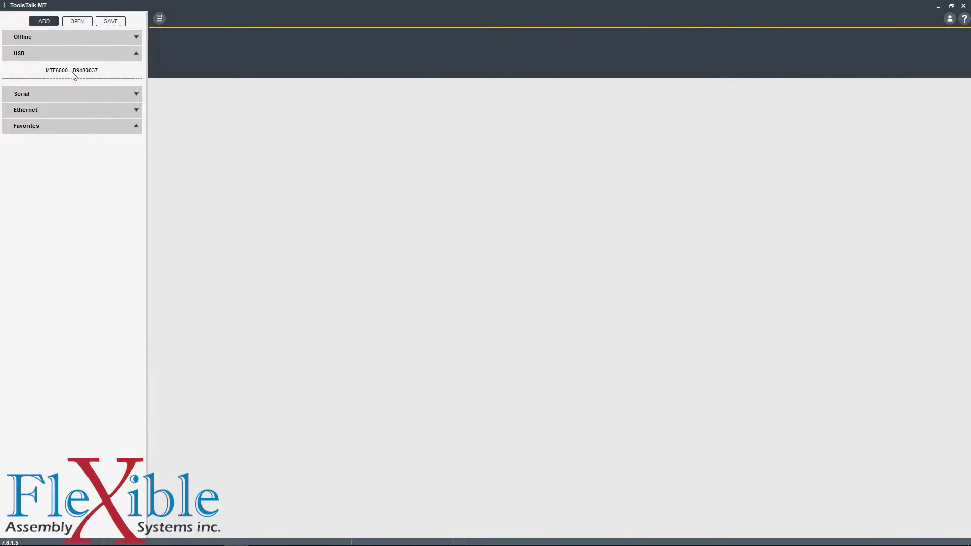
# Connect to the MTF6000 - B9480037 controller listed under USB.
pyautogui.click(66, 70)
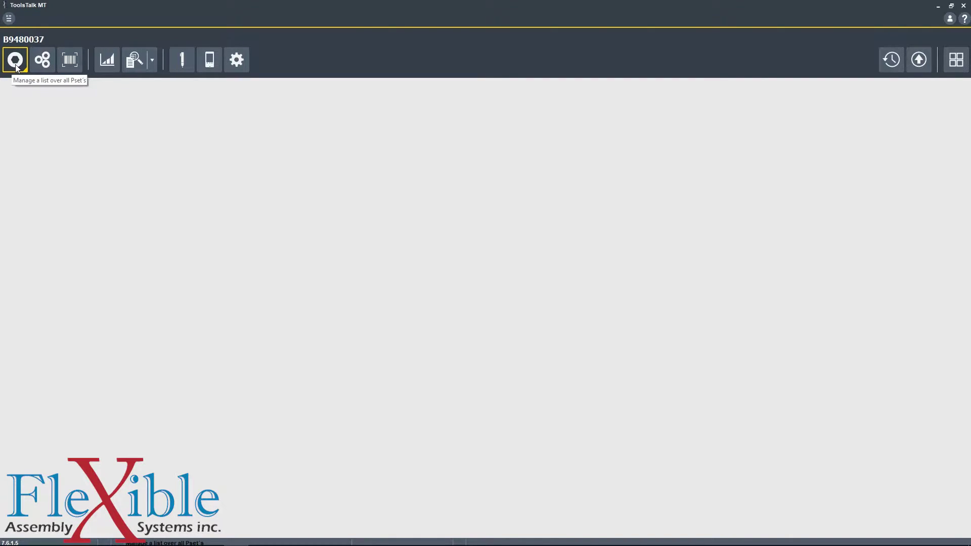
# Add Pset number 2 named 'Demo Multi Stage' and open it for editing.
pyautogui.click(15, 65)
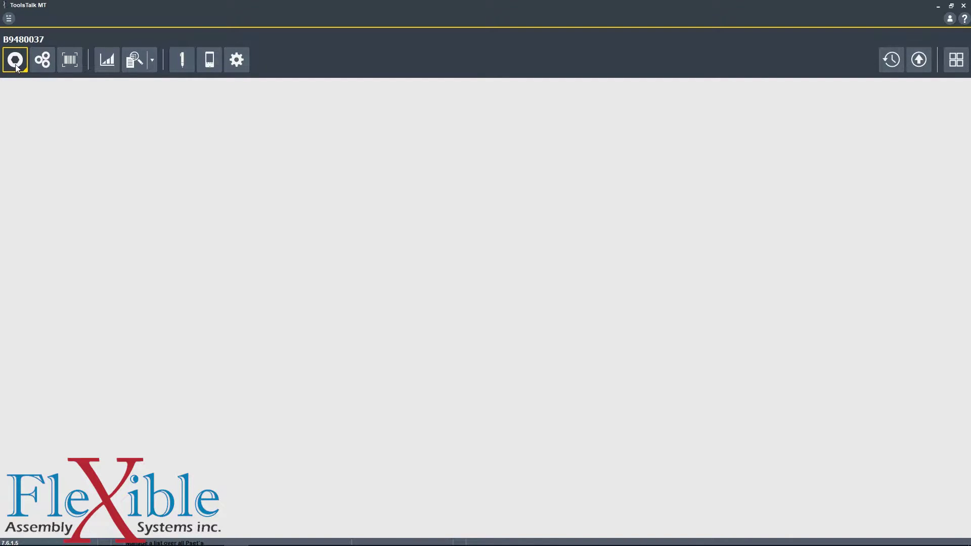
pyautogui.click(157, 170)
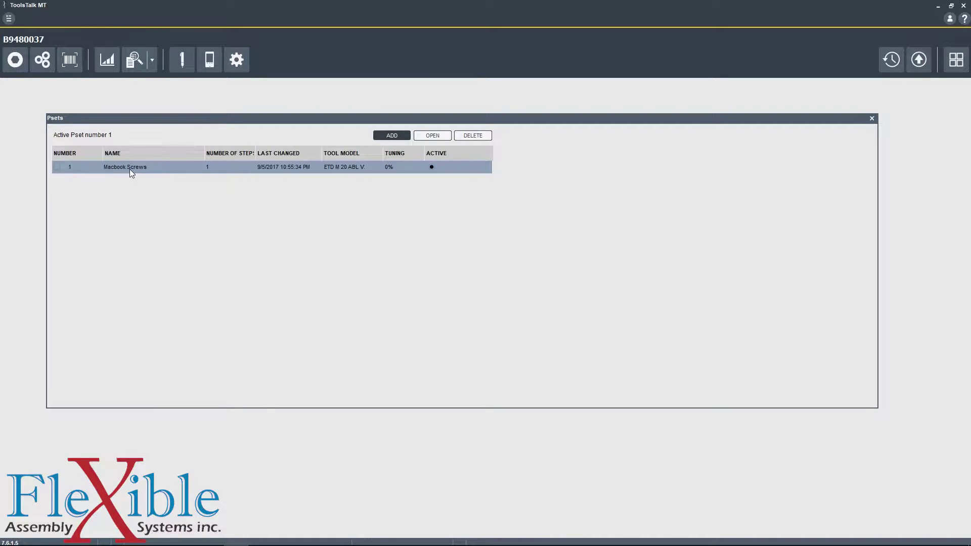
pyautogui.click(393, 136)
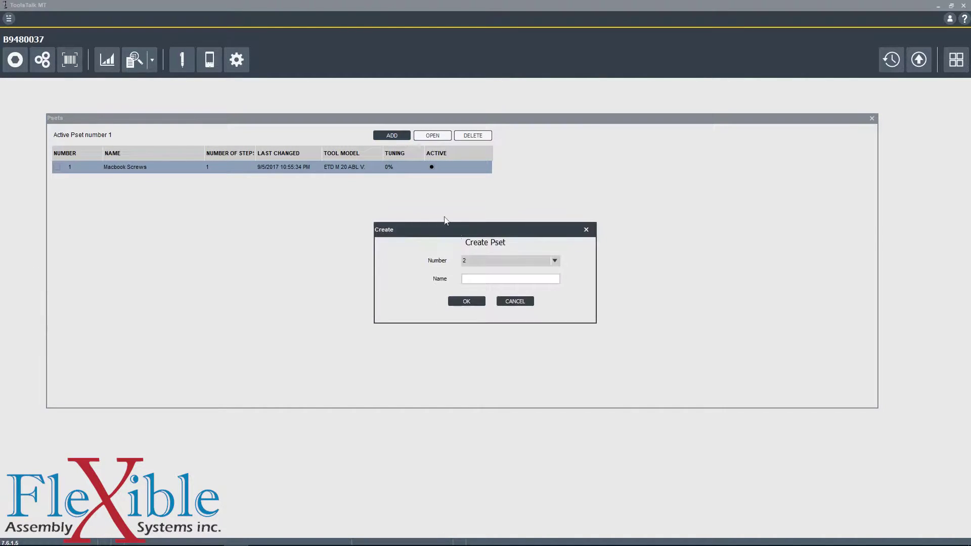
pyautogui.click(495, 265)
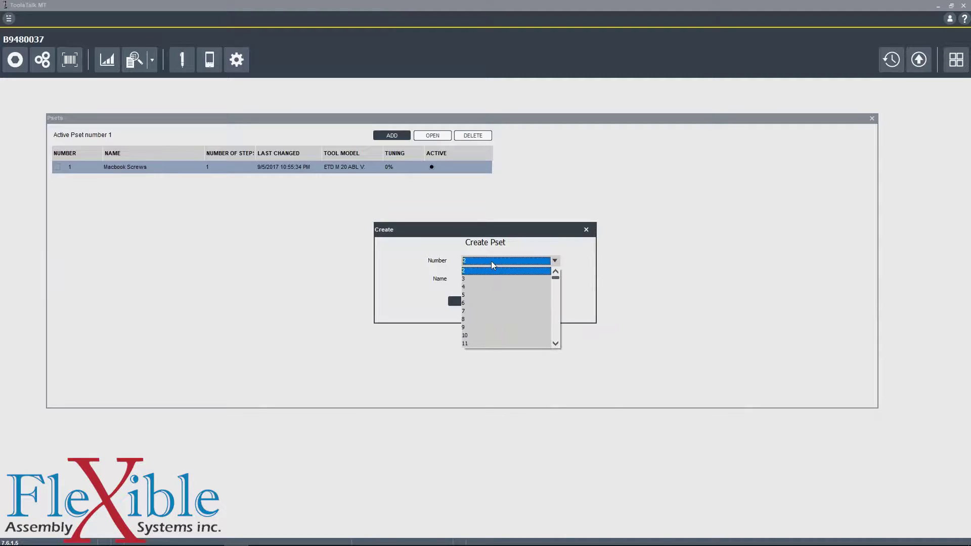
pyautogui.click(526, 267)
pyautogui.moveTo(556, 279)
pyautogui.mouseDown()
pyautogui.moveTo(567, 312)
pyautogui.moveTo(564, 273)
pyautogui.mouseUp()
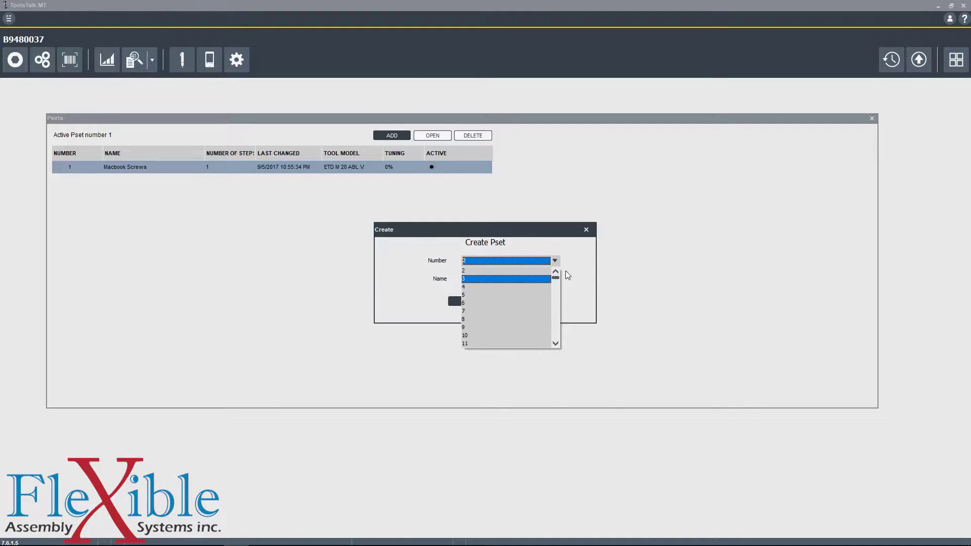
pyautogui.click(496, 272)
pyautogui.write('Demo Multi Stage')
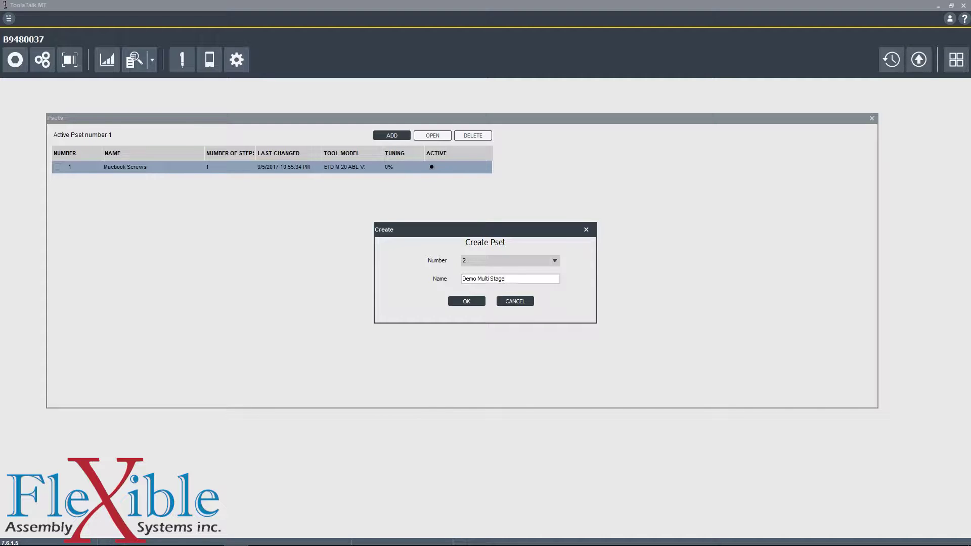
pyautogui.click(476, 305)
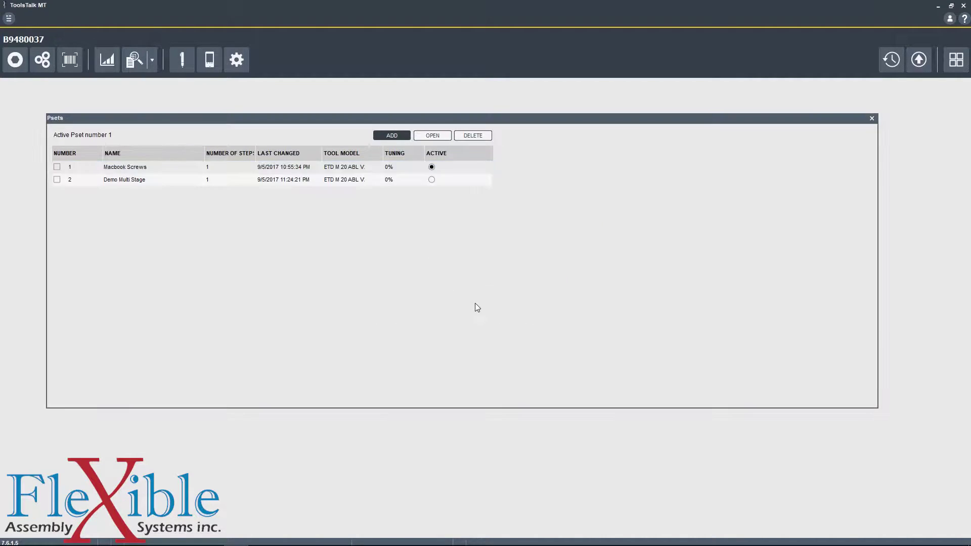
pyautogui.click(131, 186)
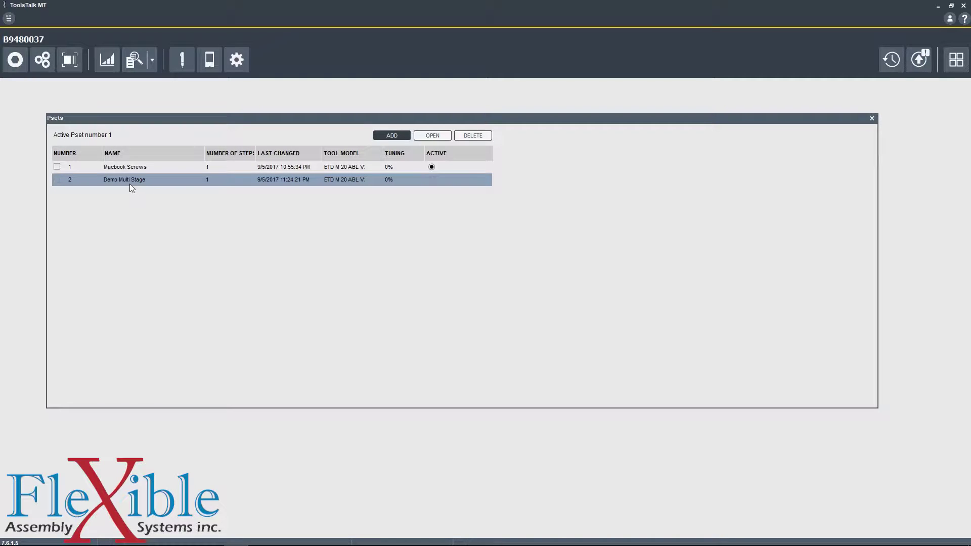
pyautogui.doubleClick(130, 184)
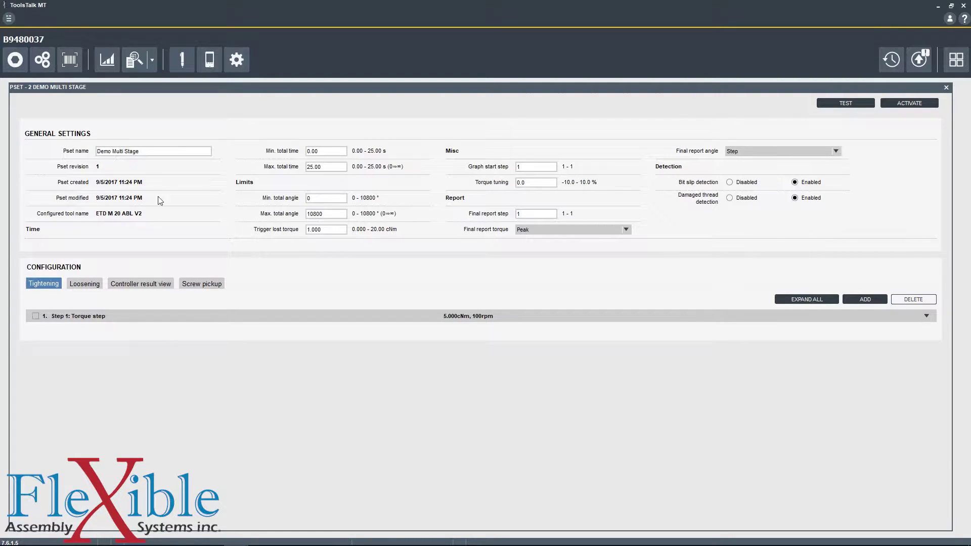
# Review Demo Multi Stage's name and total time limits, keeping final report angle at Step.
pyautogui.moveTo(151, 152); pyautogui.dragTo(91, 153)
pyautogui.click(162, 152)
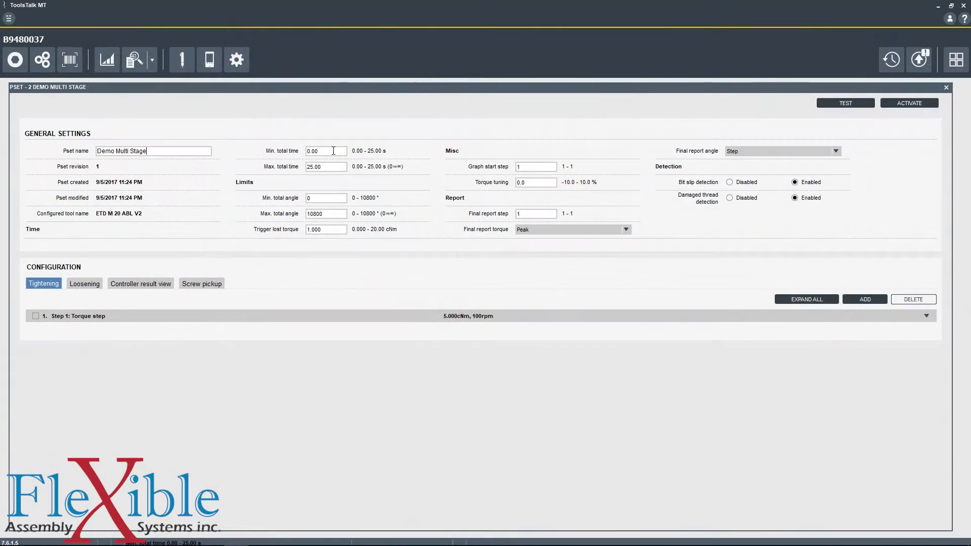
pyautogui.click(333, 151)
pyautogui.click(339, 169)
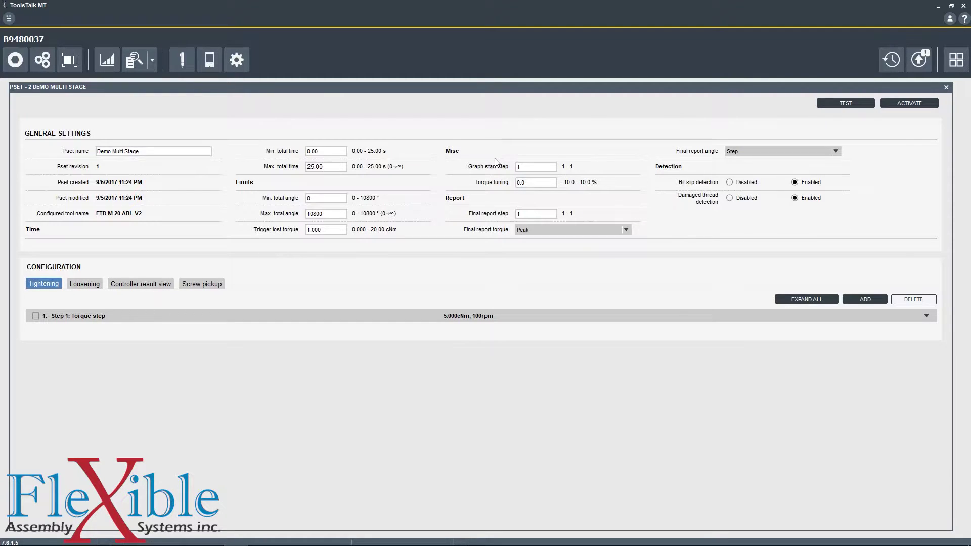
pyautogui.click(755, 154)
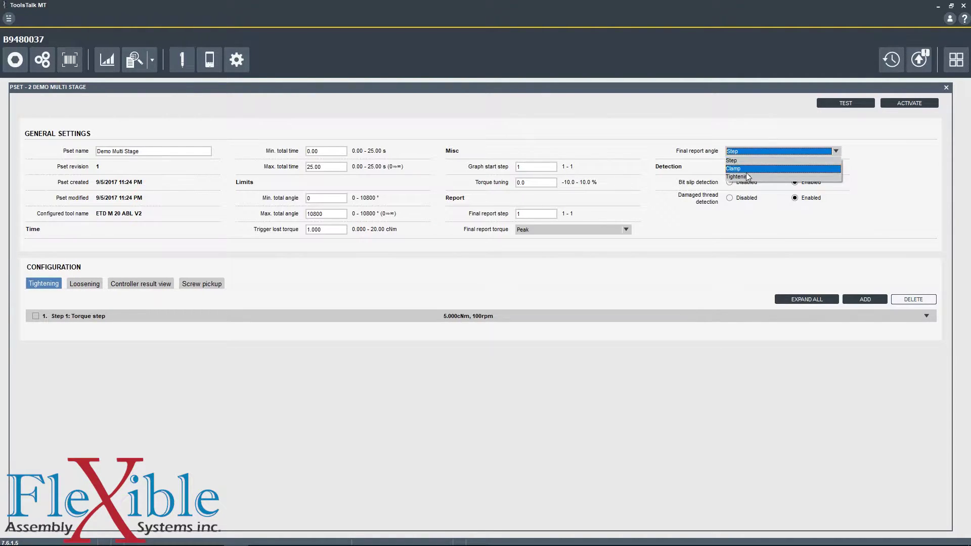
pyautogui.click(747, 161)
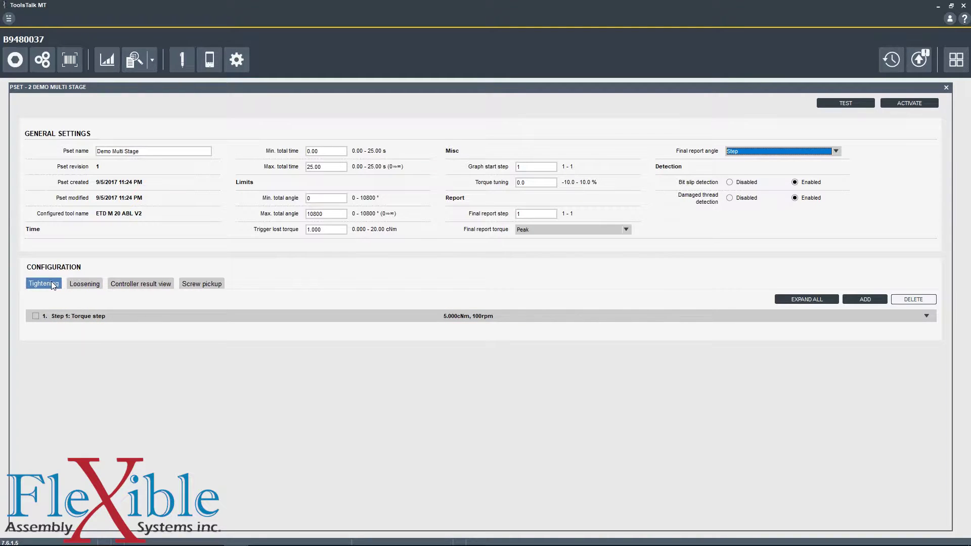
# Look through the Loosening, Controller result and Screw pickup settings.
pyautogui.click(88, 284)
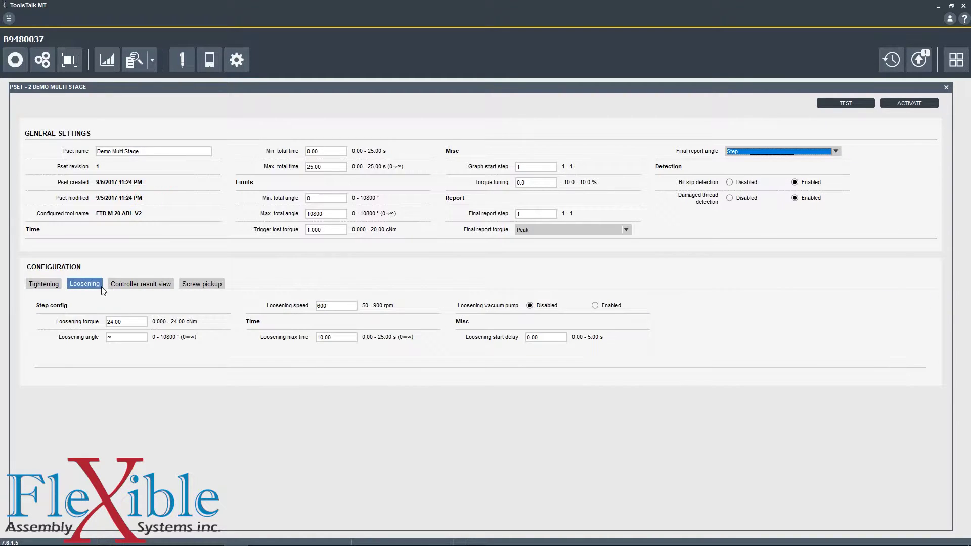
pyautogui.click(149, 284)
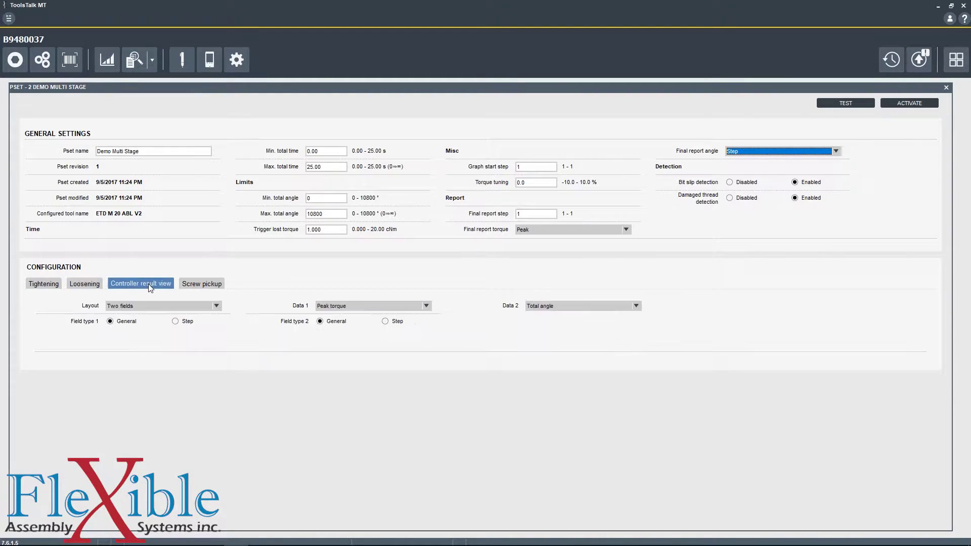
pyautogui.click(211, 287)
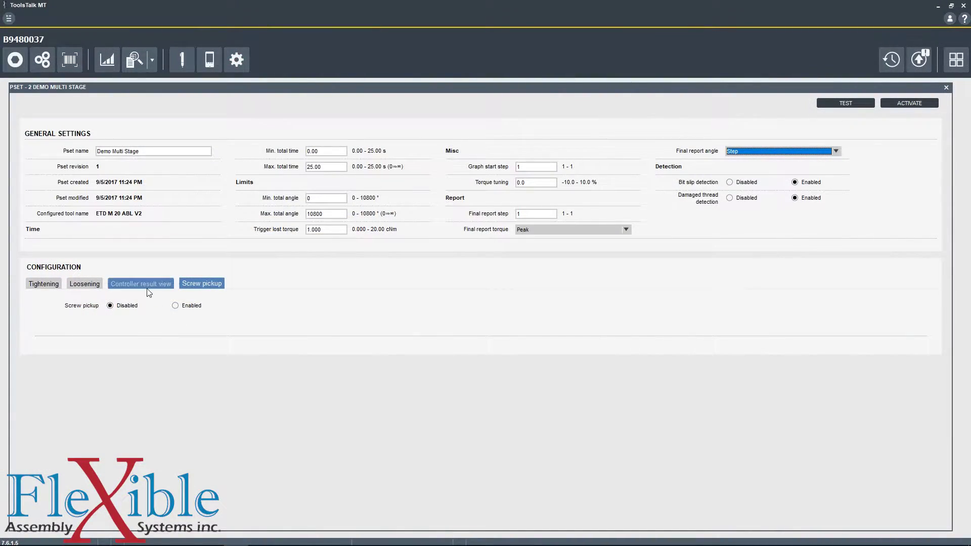
pyautogui.click(147, 291)
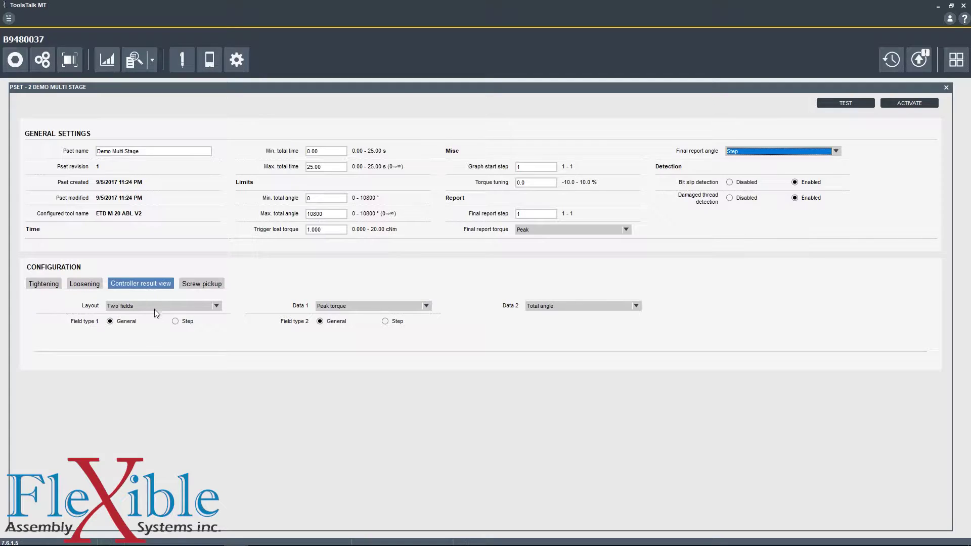
# Set a three-field result layout: Peak torque, Total angle and Tightening duration.
pyautogui.click(171, 306)
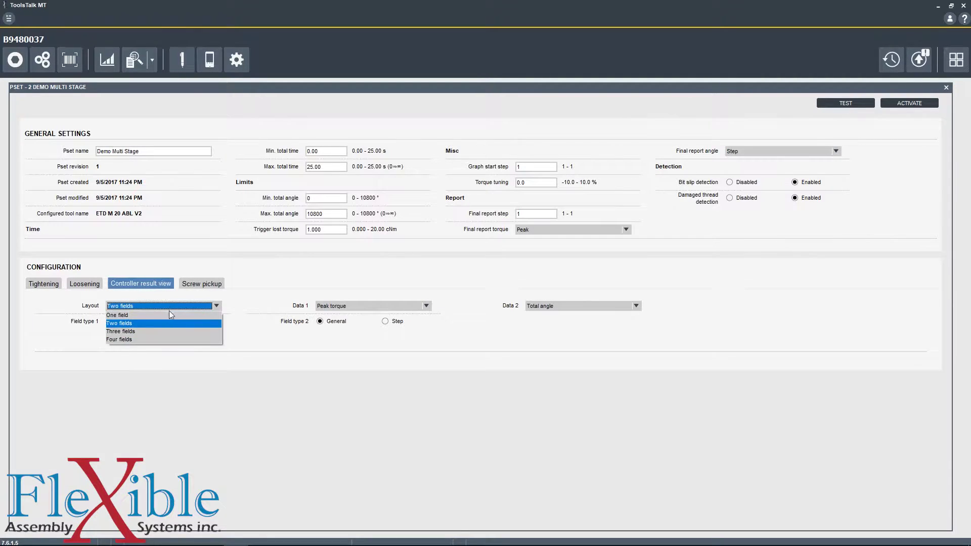
pyautogui.click(165, 331)
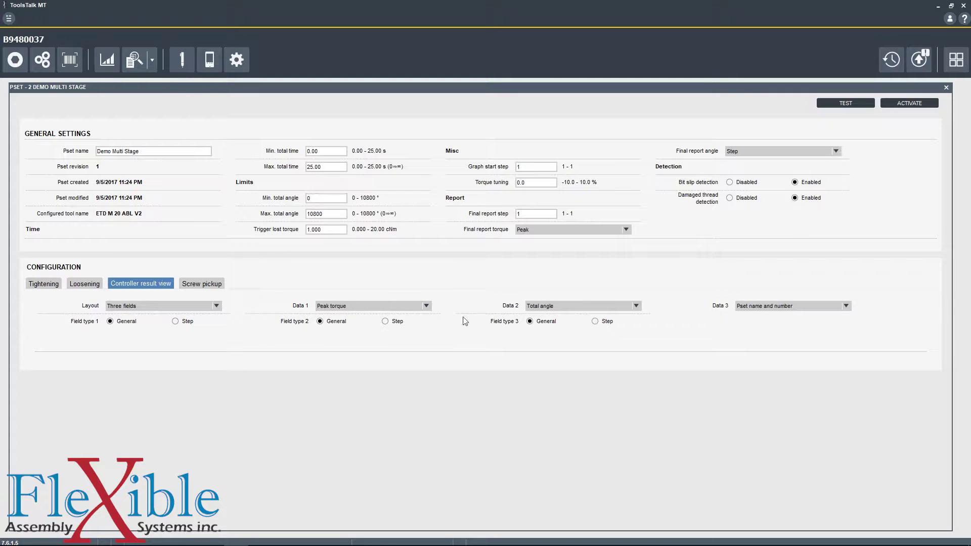
pyautogui.click(563, 307)
pyautogui.click(571, 307)
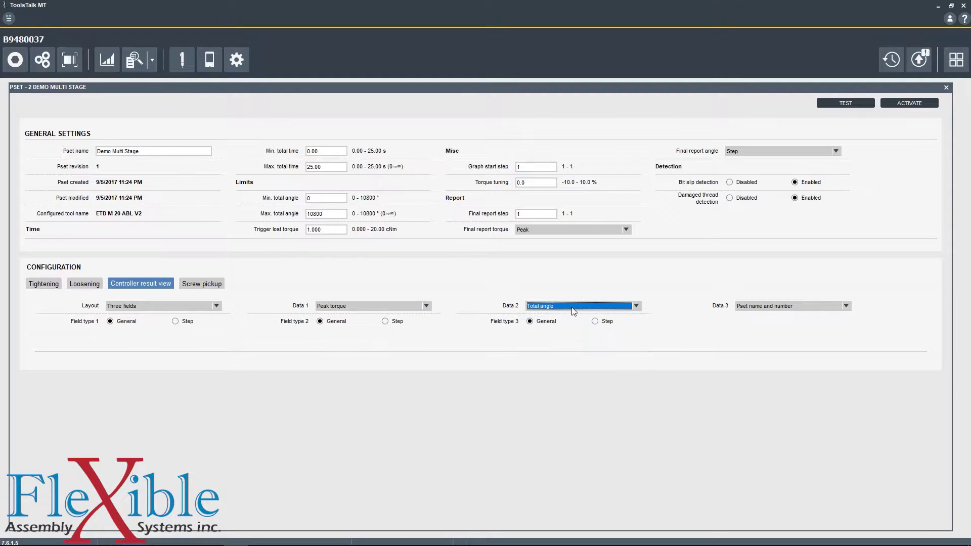
pyautogui.click(808, 306)
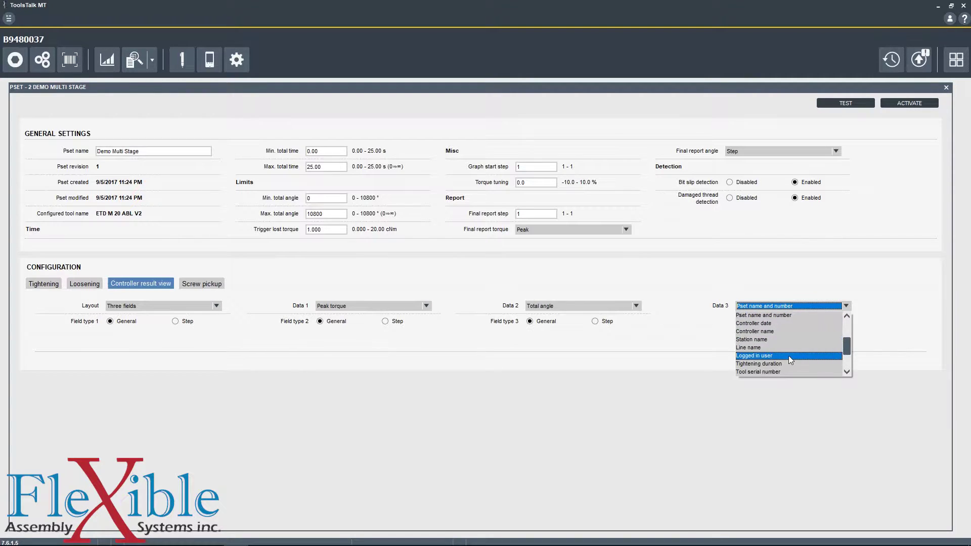
pyautogui.scroll(-1, 795, 367)
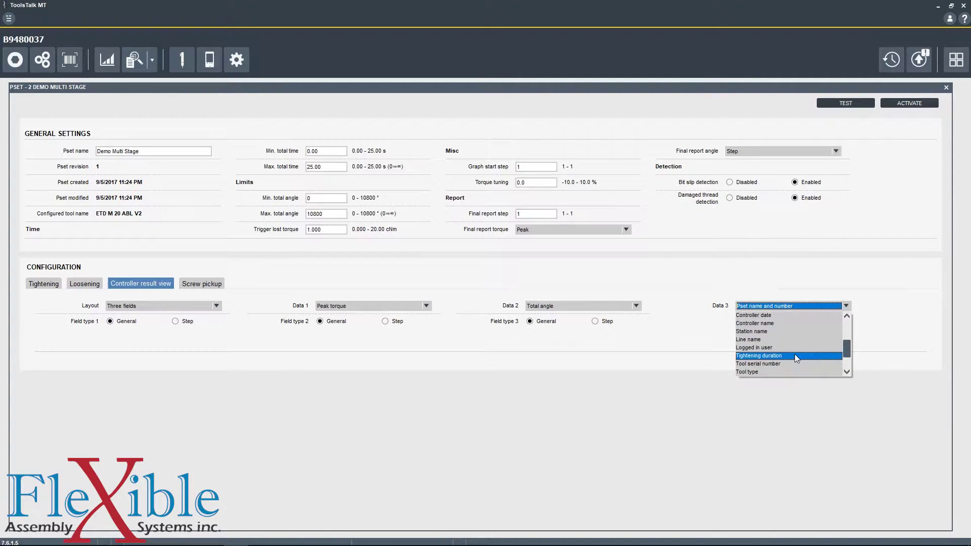
pyautogui.click(795, 354)
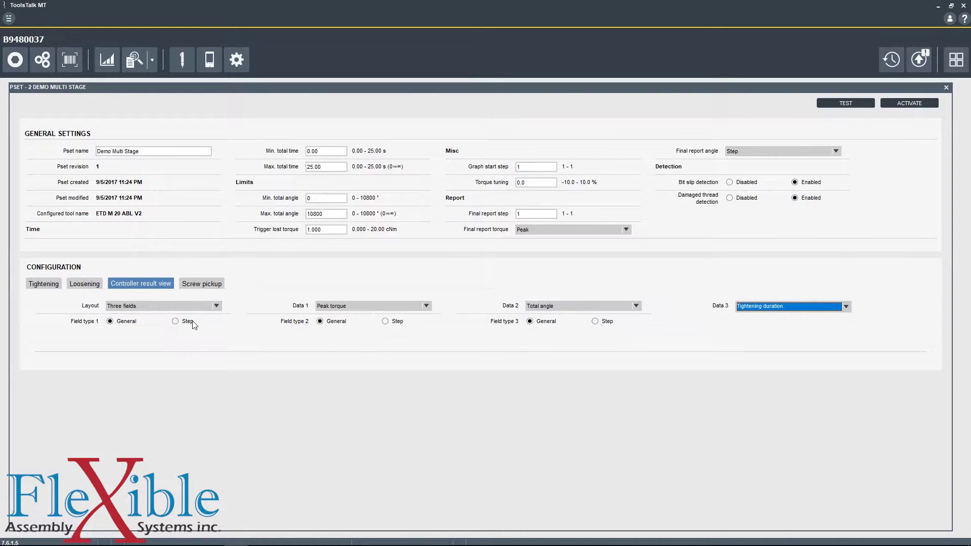
pyautogui.click(84, 284)
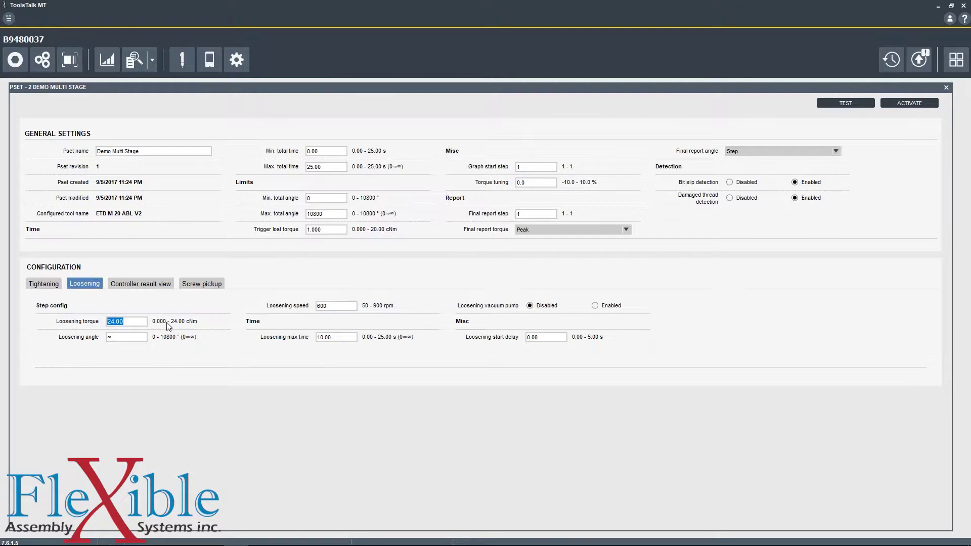
# Set loosening speed to 300 rpm and loosening max time to 10.00 s.
pyautogui.click(110, 337)
pyautogui.write('540')
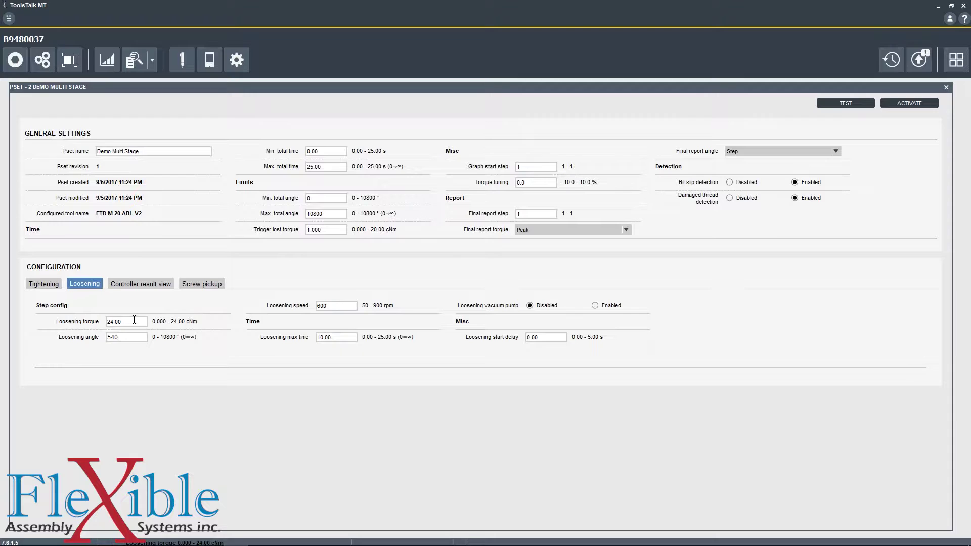
pyautogui.doubleClick(347, 306)
pyautogui.write('300')
pyautogui.click(352, 337)
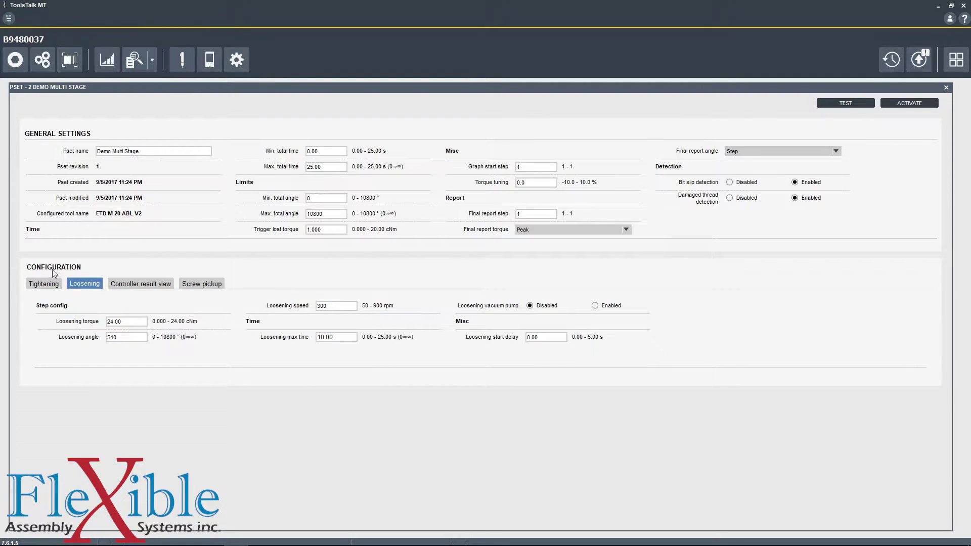
# Expand Step 1 and try Thread engagement and Torque seating monitoring types, ending on Torque step.
pyautogui.click(37, 282)
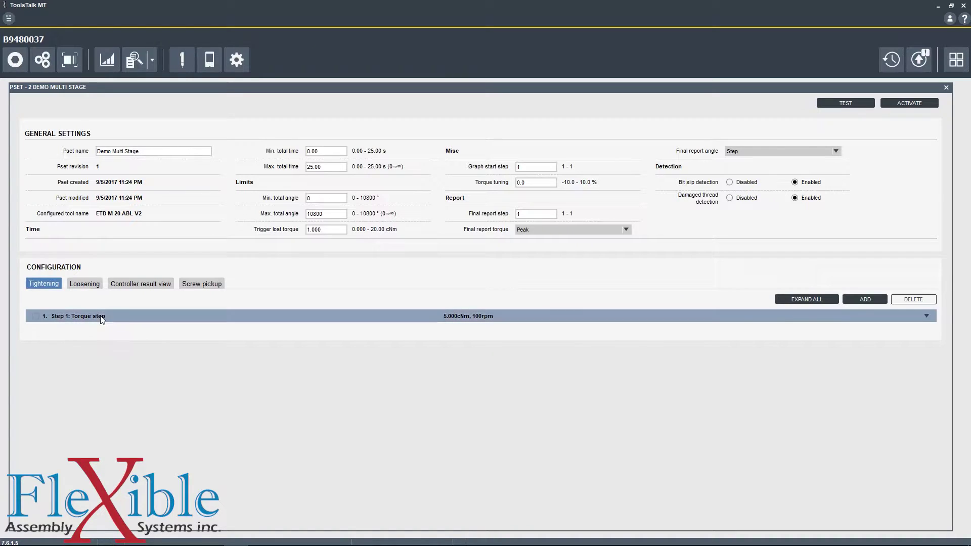
pyautogui.click(928, 316)
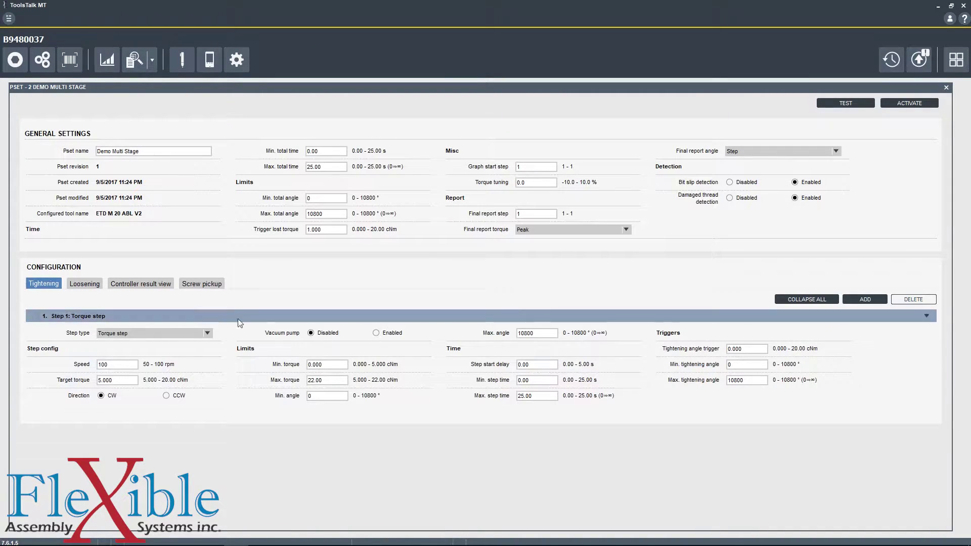
pyautogui.click(203, 333)
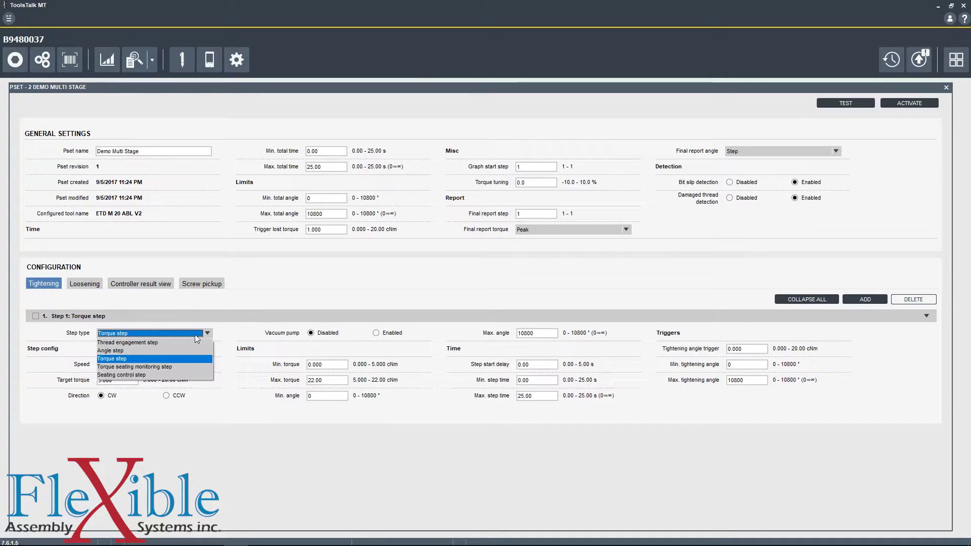
pyautogui.click(169, 344)
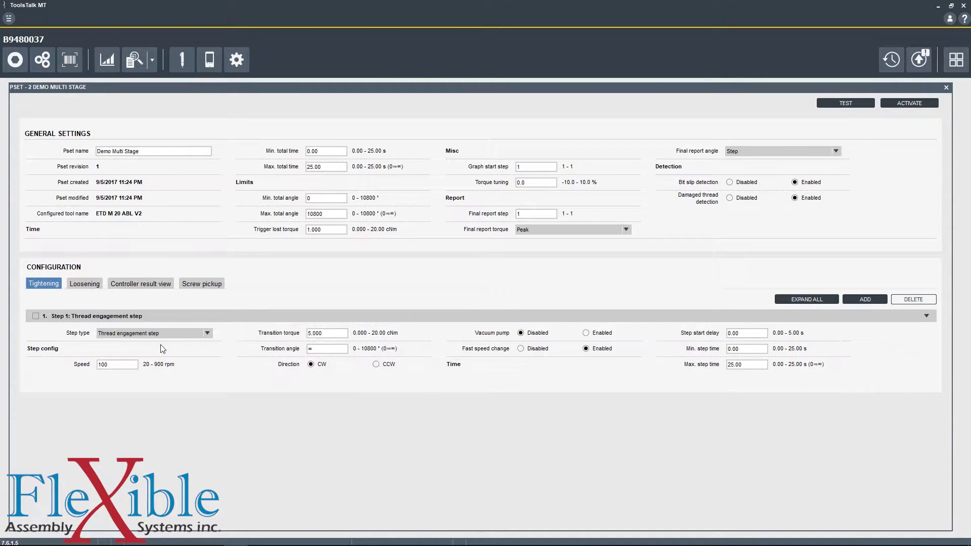
pyautogui.click(208, 336)
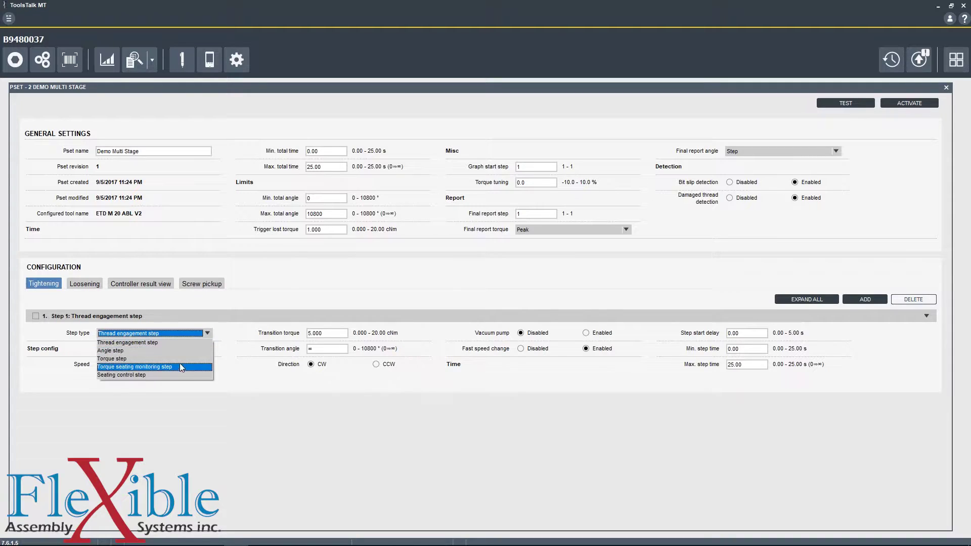
pyautogui.click(172, 368)
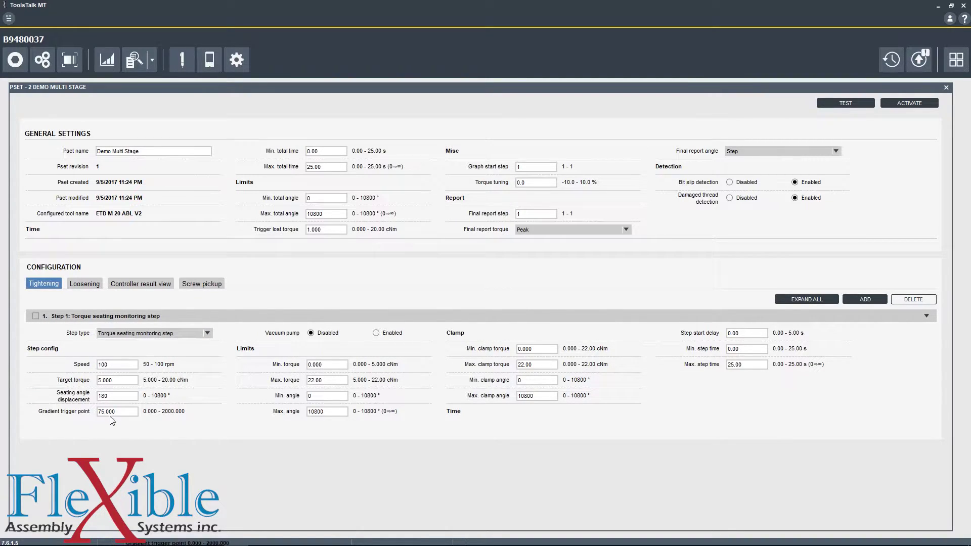
pyautogui.click(206, 333)
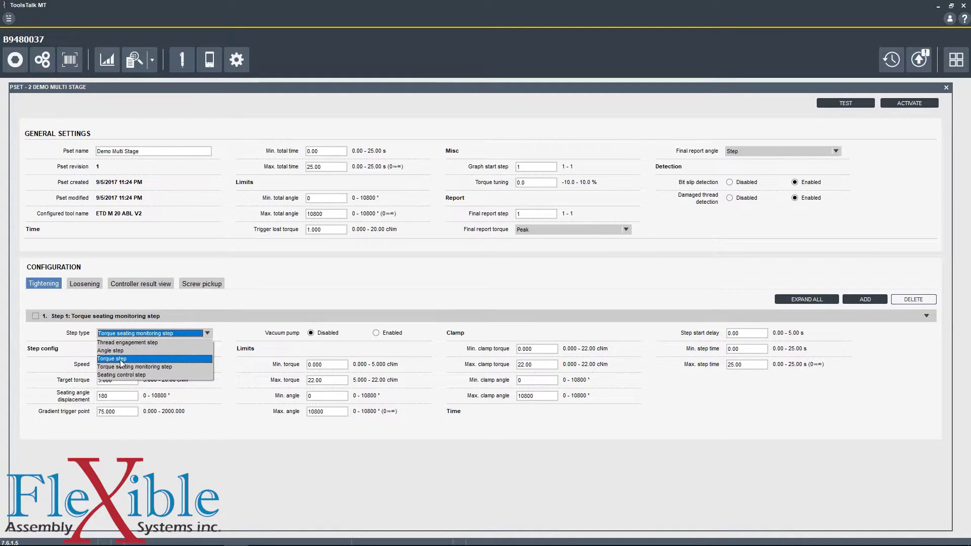
pyautogui.click(120, 360)
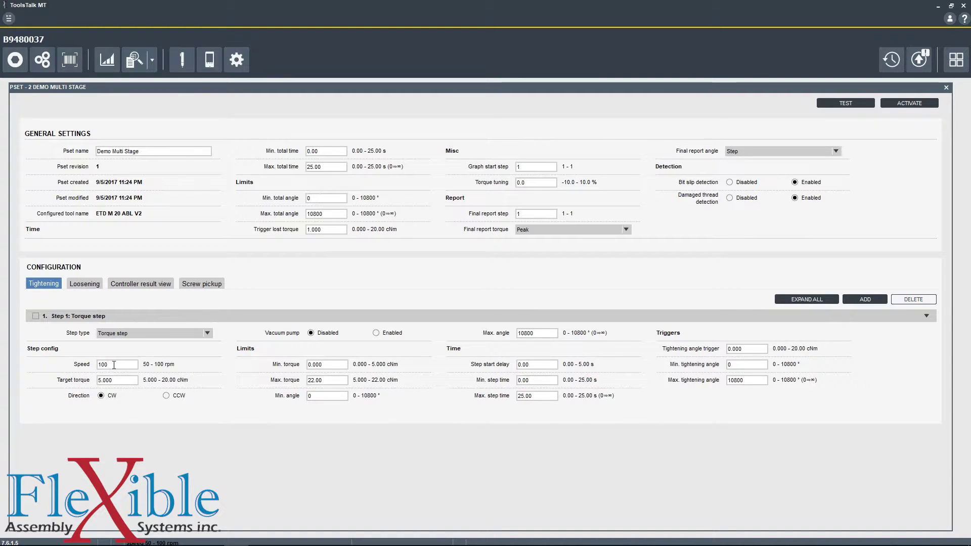
# Give Step 1 a 10.00 cNm maximum torque limit, keeping speed 100 and target 5.000.
pyautogui.click(111, 367)
pyautogui.press('Tab')
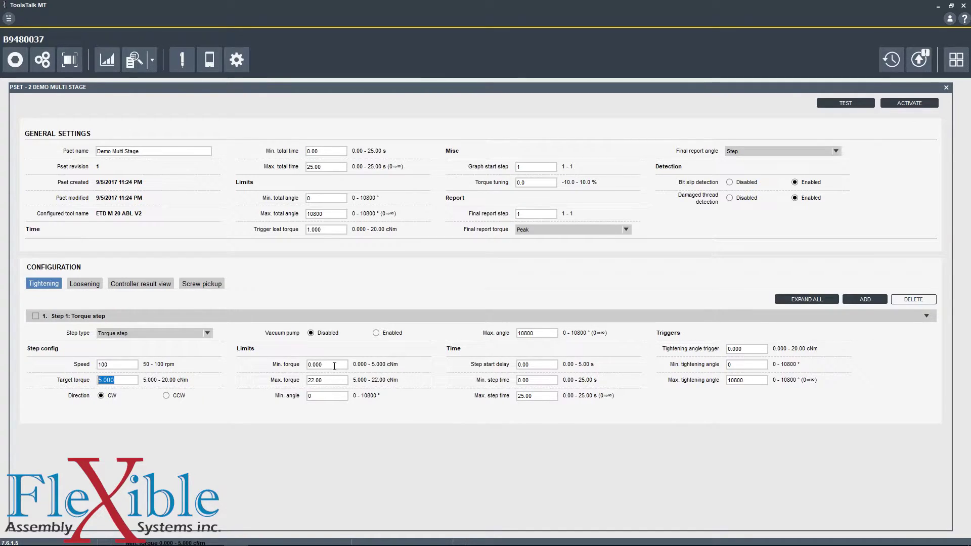
pyautogui.click(315, 380)
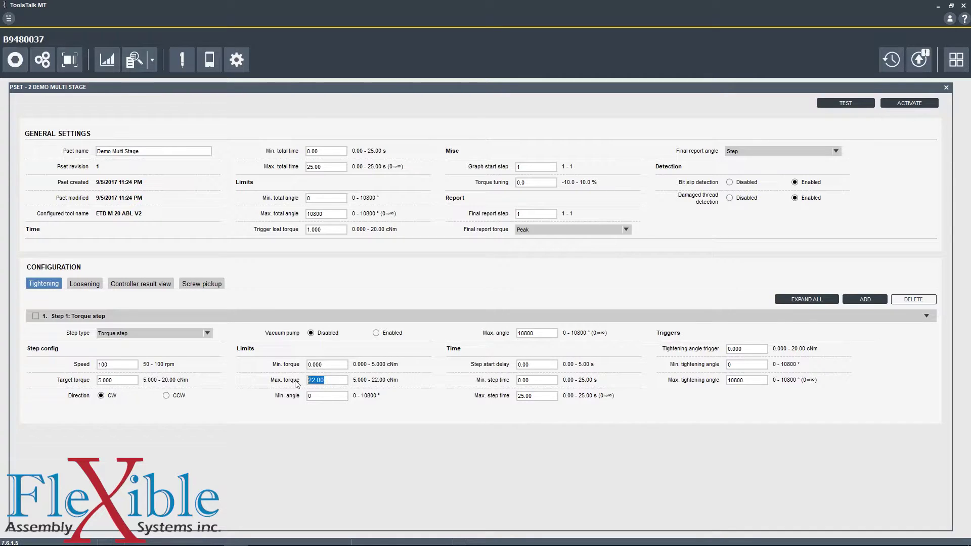
pyautogui.write('10')
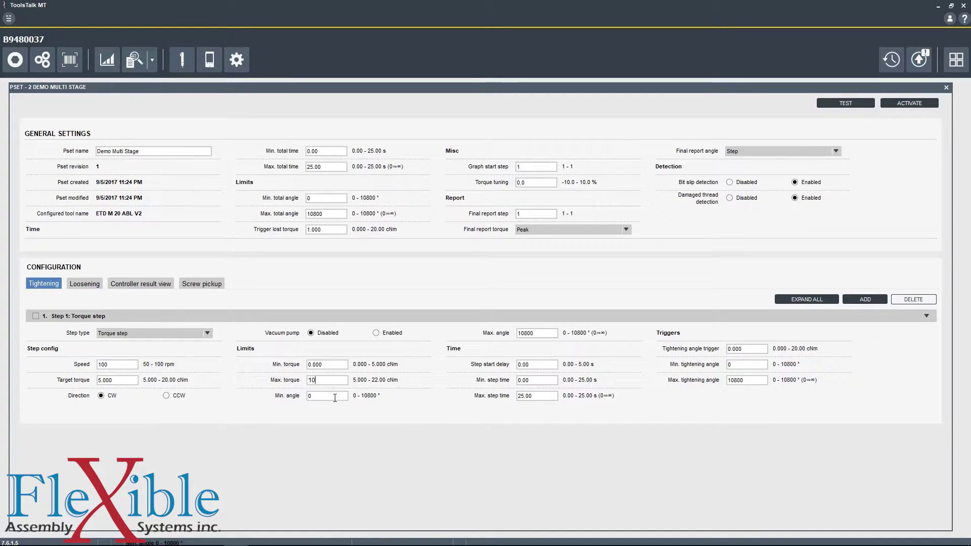
pyautogui.click(335, 397)
pyautogui.doubleClick(125, 379)
pyautogui.click(125, 379)
# Add Step 2 as a copy of Step 1's torque settings.
pyautogui.click(867, 299)
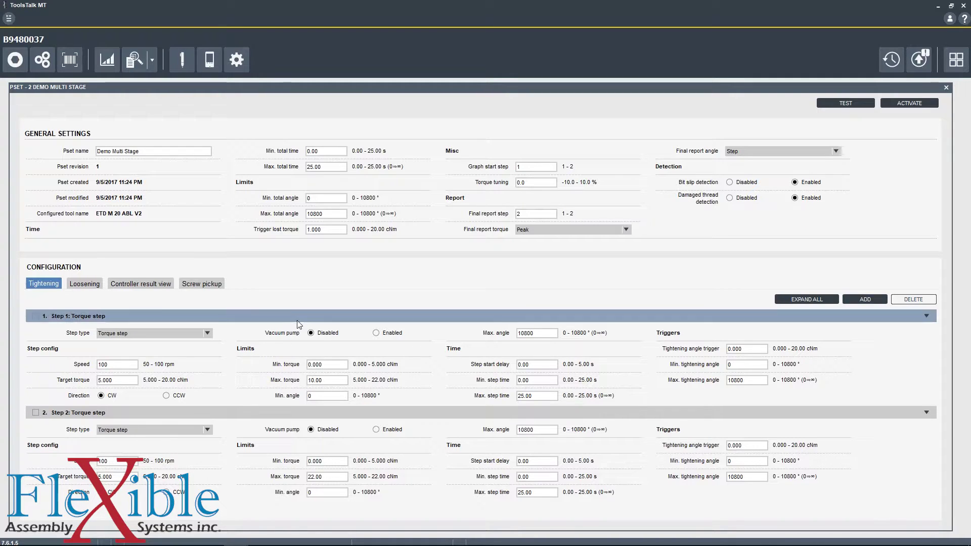
pyautogui.moveTo(274, 316); pyautogui.dragTo(299, 318)
pyautogui.click(315, 324)
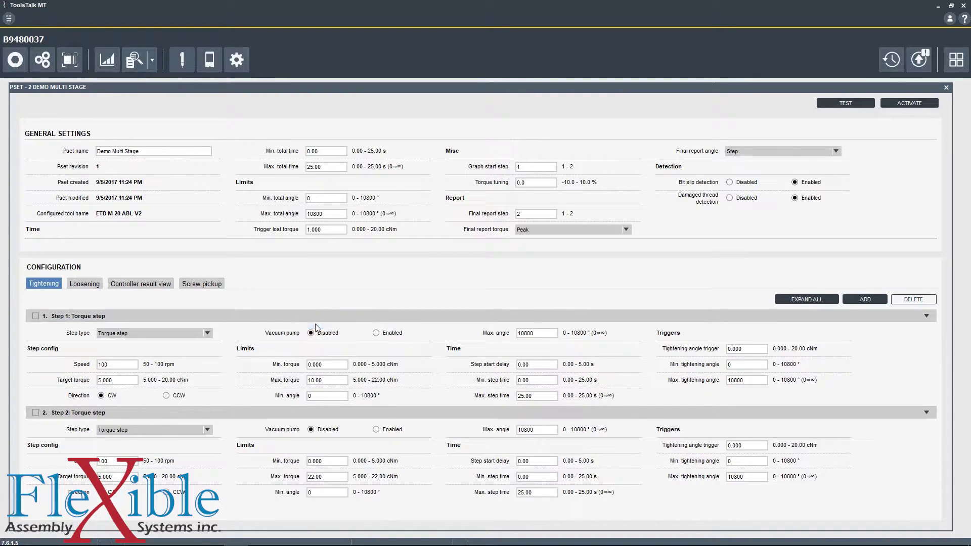
pyautogui.rightClick(320, 413)
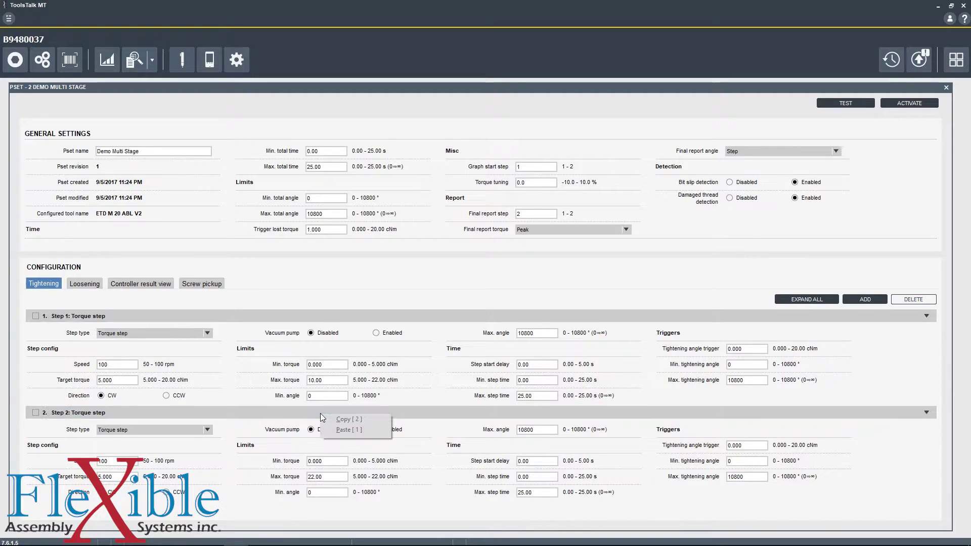
pyautogui.click(338, 430)
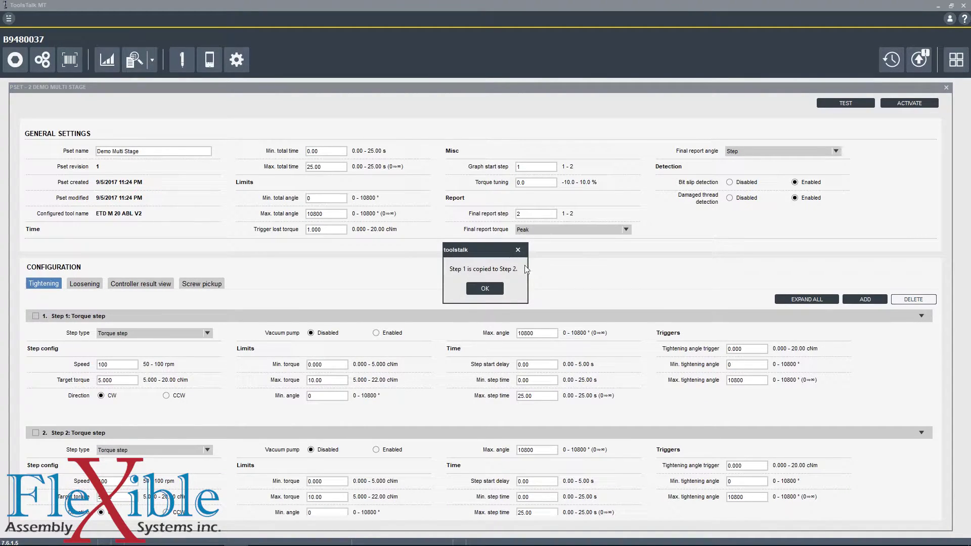
pyautogui.click(484, 288)
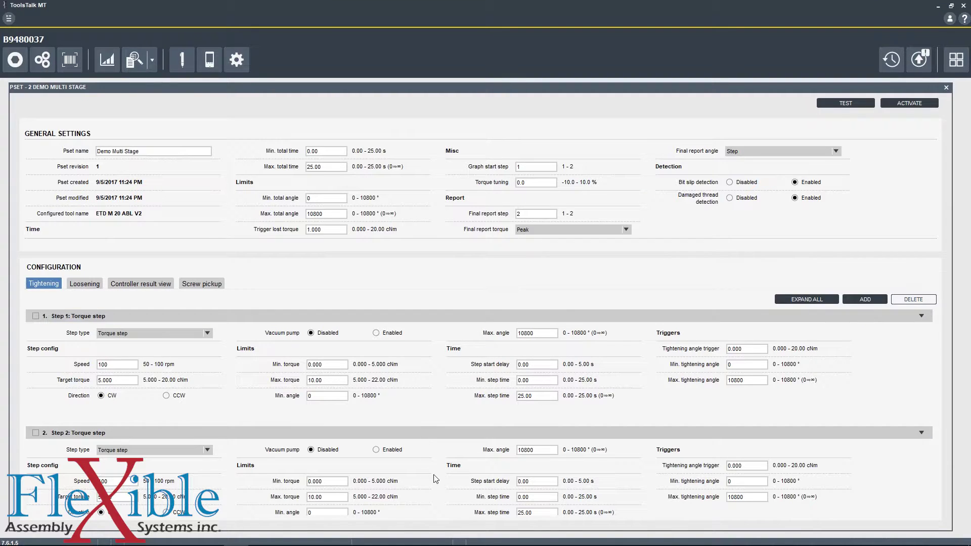
pyautogui.click(922, 317)
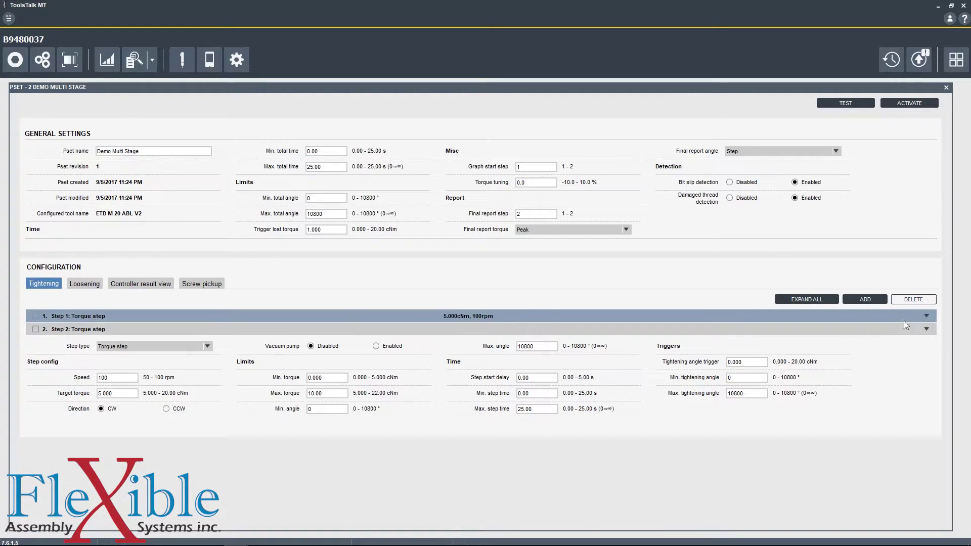
# Give Step 2 8.000 cNm target torque and 60 rpm, then upload the Pset as revision 2.
pyautogui.doubleClick(106, 393)
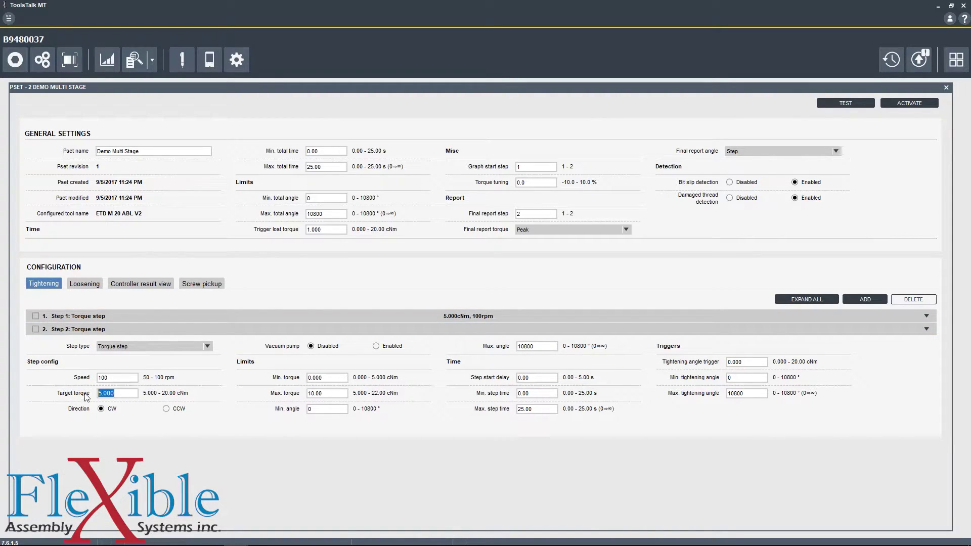
pyautogui.write('8')
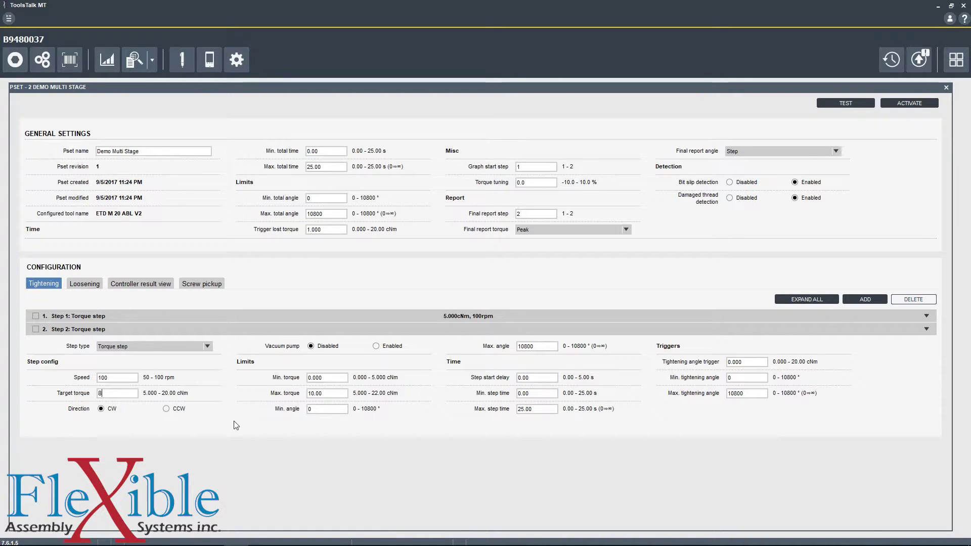
pyautogui.doubleClick(126, 376)
pyautogui.write('60')
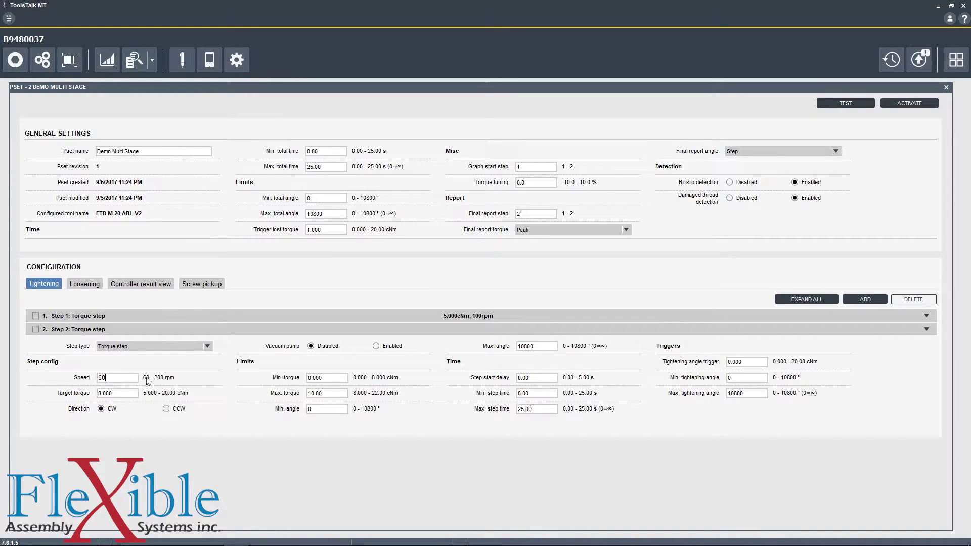
pyautogui.click(114, 394)
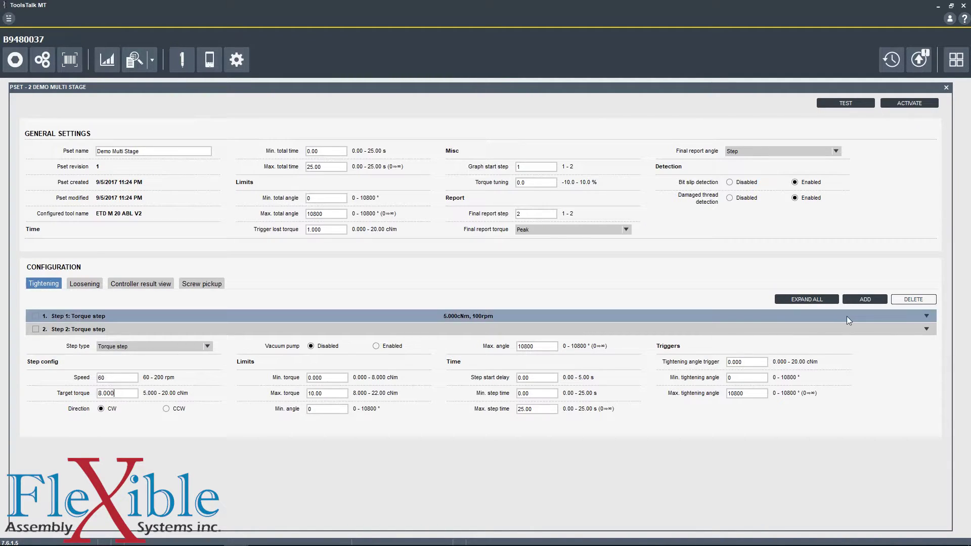
pyautogui.click(926, 316)
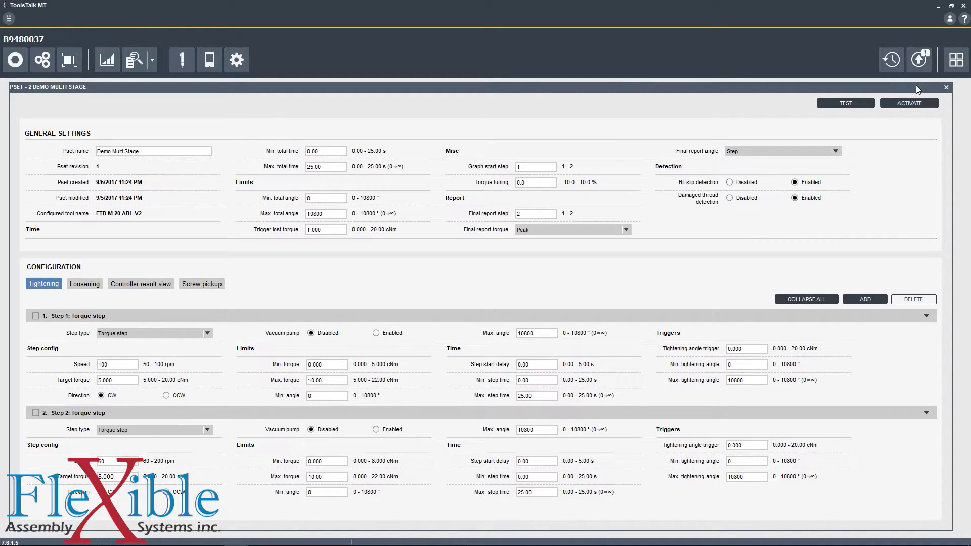
pyautogui.click(919, 63)
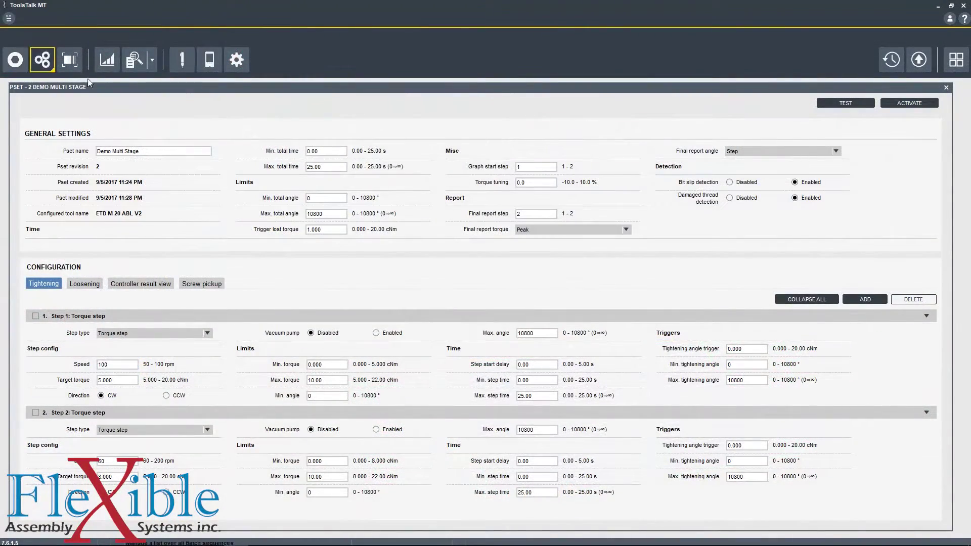
# Reopen Demo Multi Stage from the Pset list and start activating it on the controller.
pyautogui.click(946, 89)
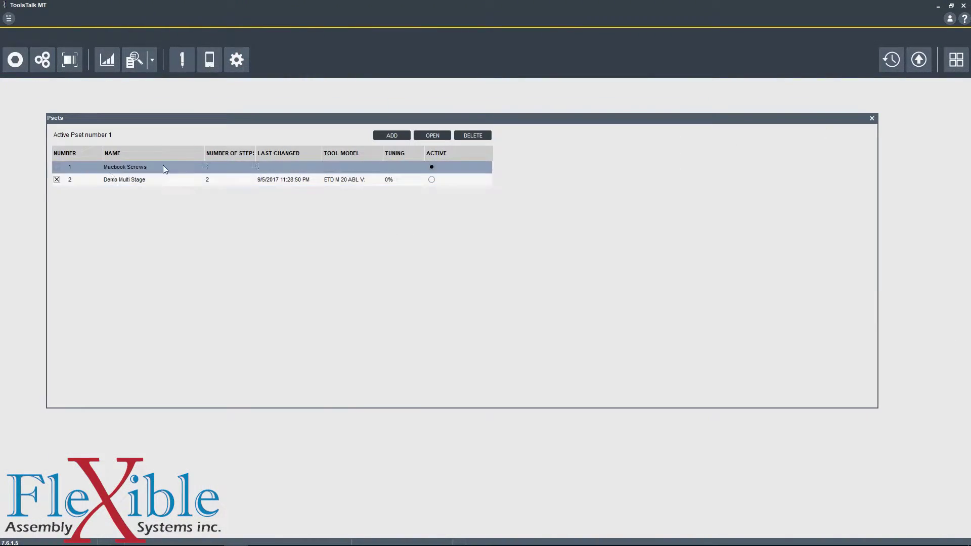
pyautogui.doubleClick(121, 181)
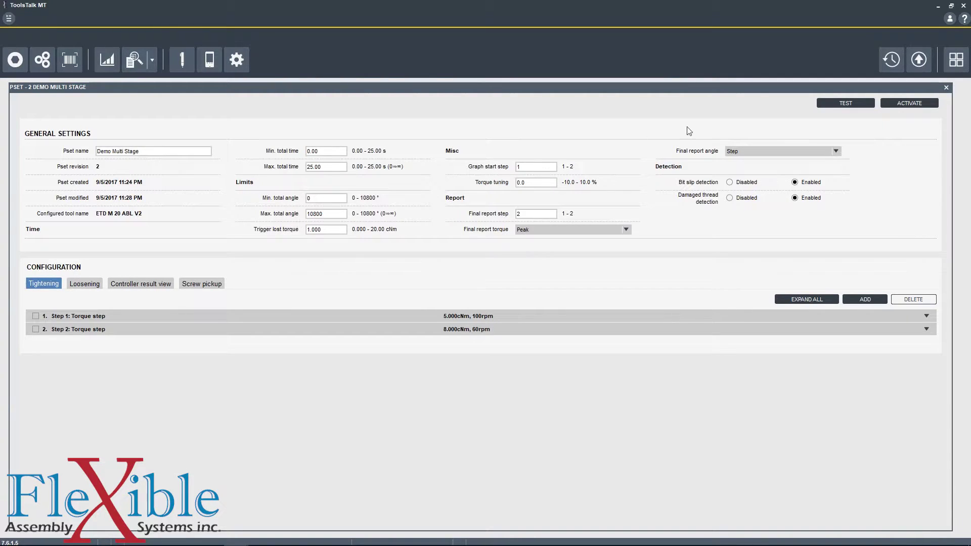
pyautogui.click(916, 104)
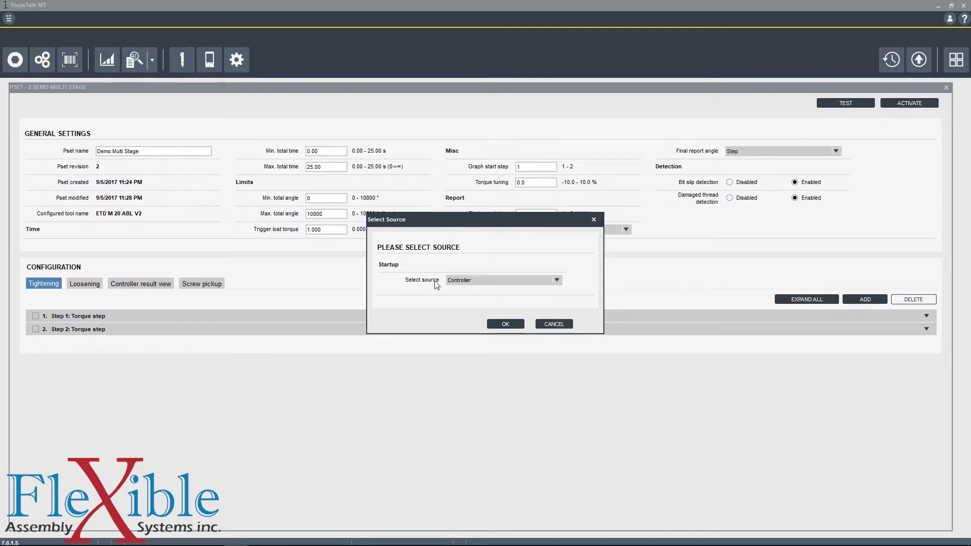
# Activate Demo Multi Stage with Protocol/ToolsTalk MT as its selection source.
pyautogui.click(480, 281)
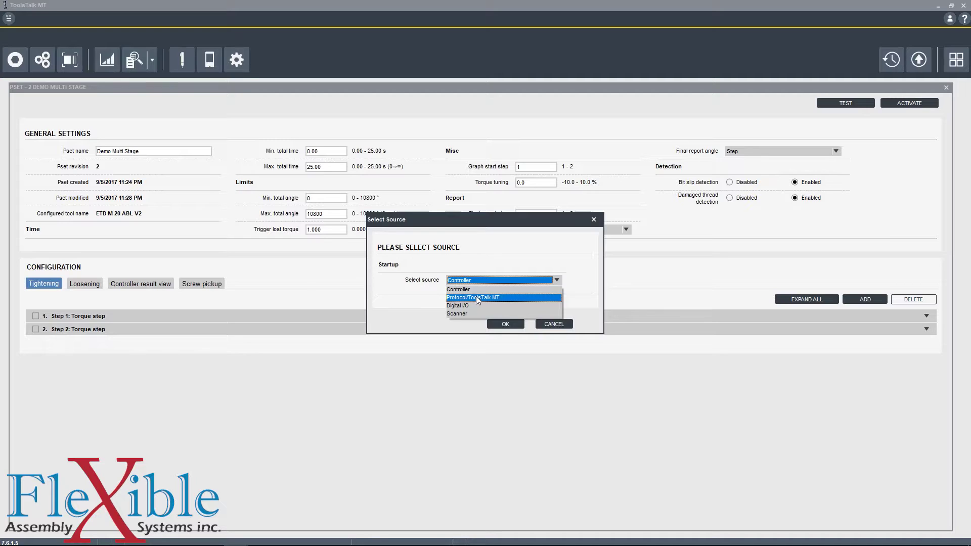
pyautogui.click(479, 298)
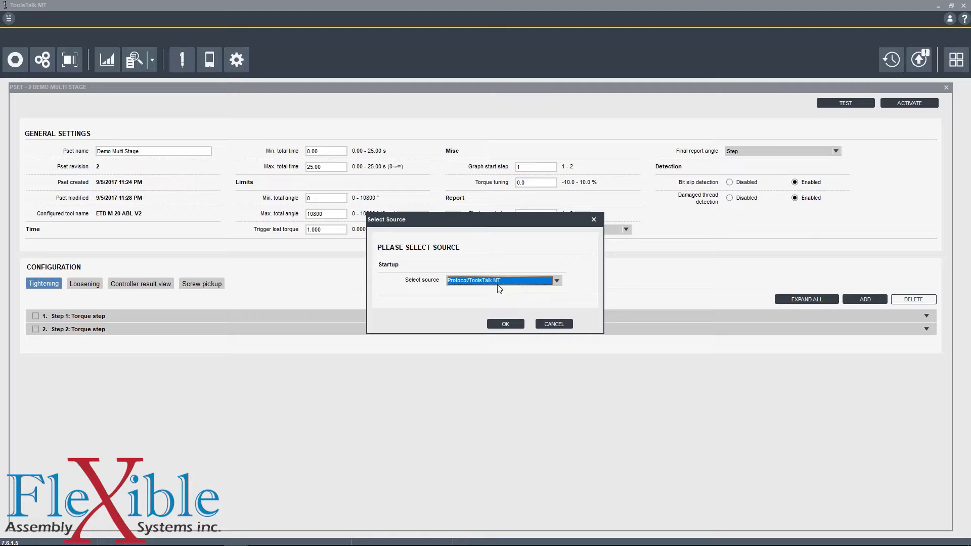
pyautogui.click(506, 324)
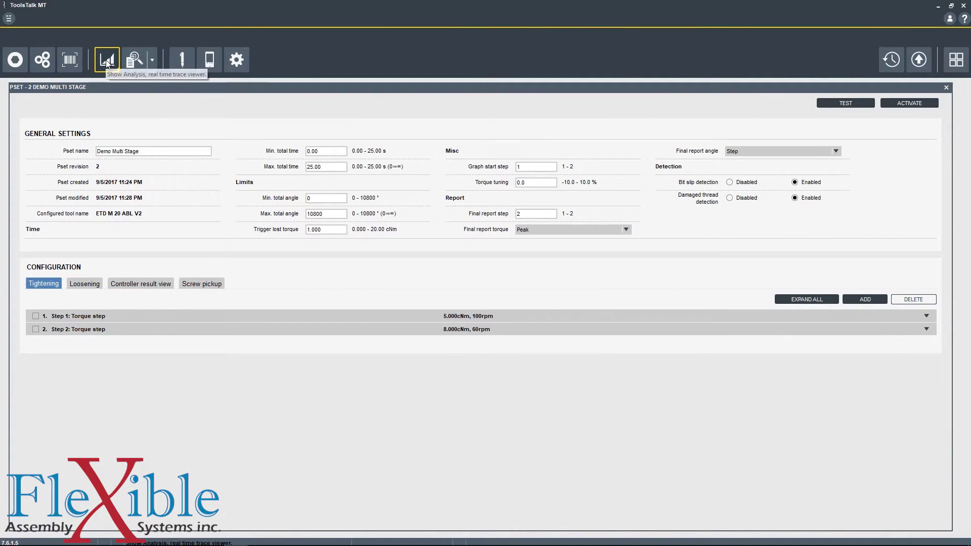
# Show the real-time trace of the 8.035 cNm tightening and widen the trace settings panel.
pyautogui.click(106, 62)
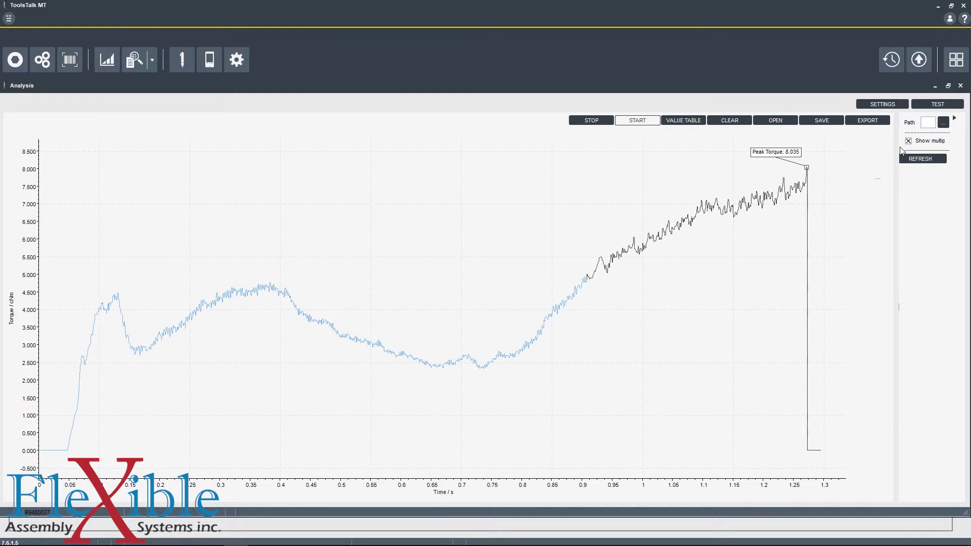
pyautogui.moveTo(886, 149); pyautogui.dragTo(871, 150)
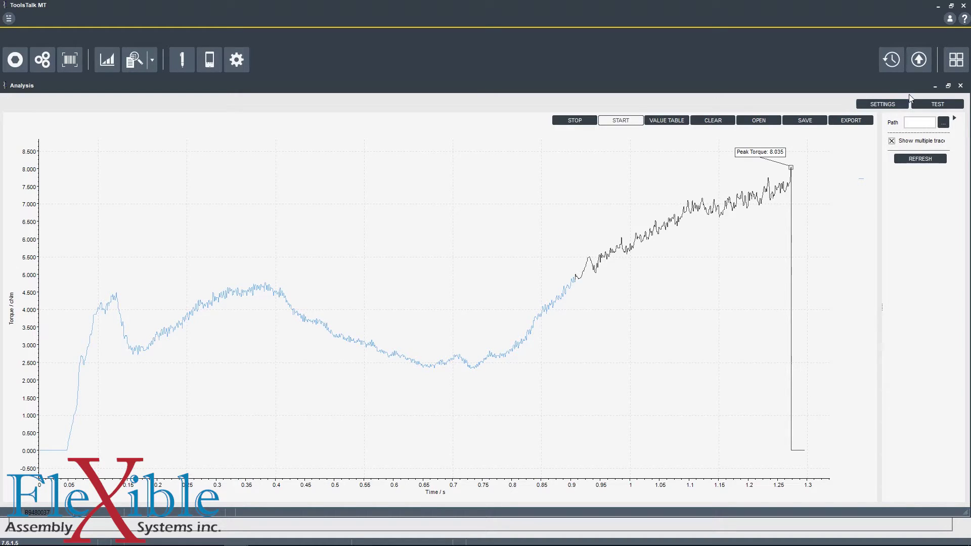
# Hide trace settings and check the Value table for the 8.005, 8.016 and 8.035 cNm curves.
pyautogui.click(956, 120)
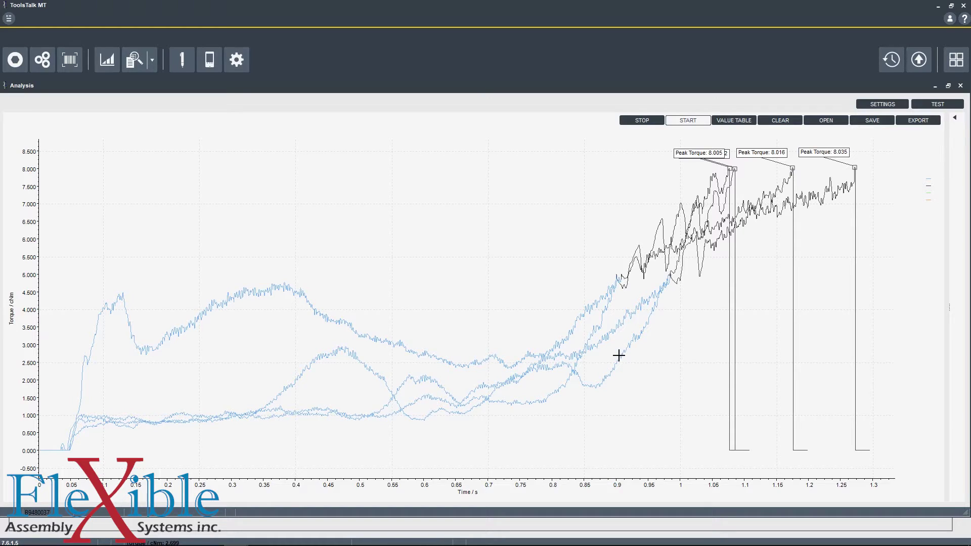
pyautogui.click(740, 122)
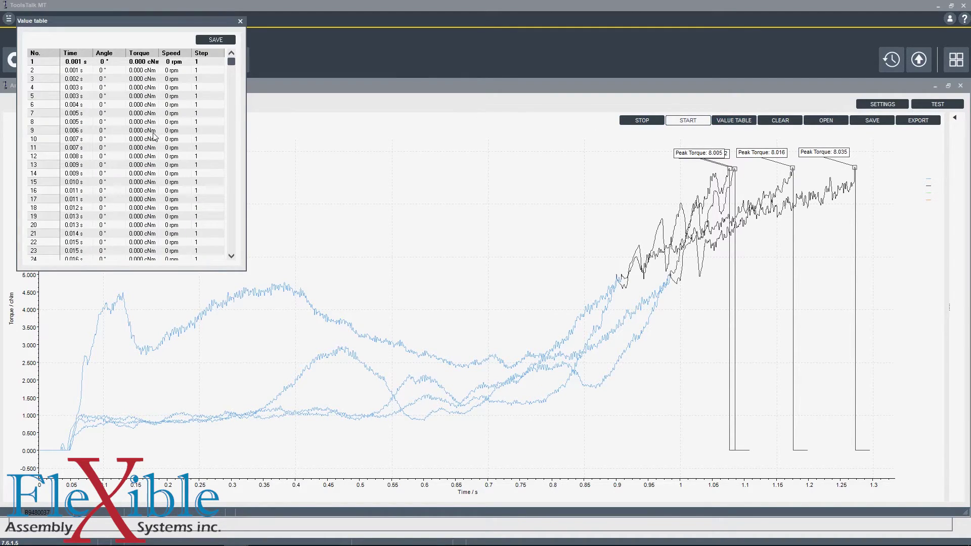
pyautogui.click(240, 21)
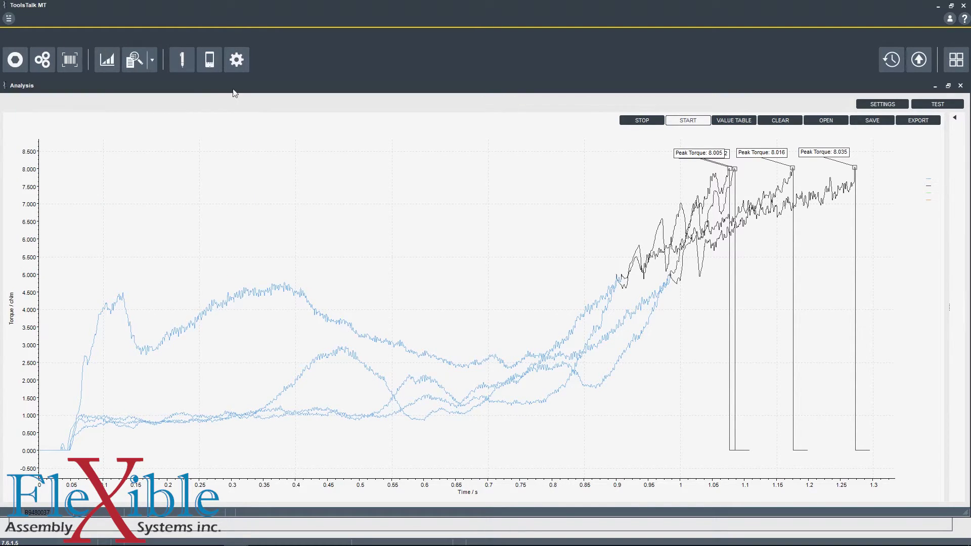
pyautogui.click(152, 59)
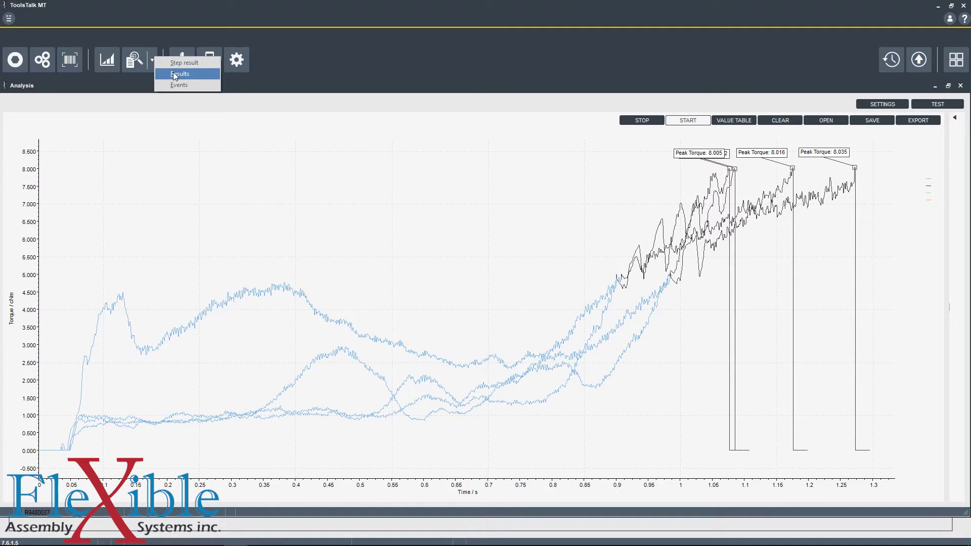
# Bring up the Tightening results list and close the Analysis trace viewer.
pyautogui.click(173, 72)
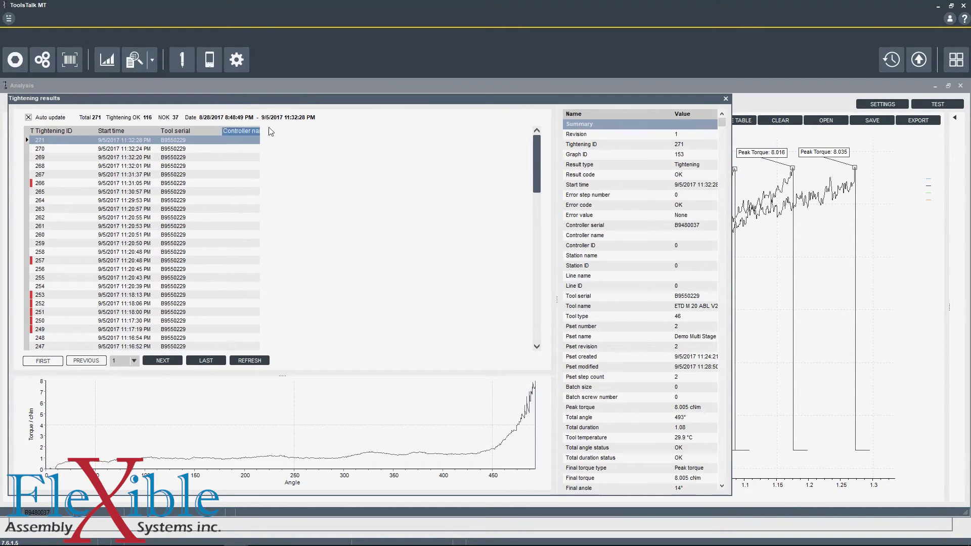
pyautogui.moveTo(381, 82); pyautogui.dragTo(344, 106)
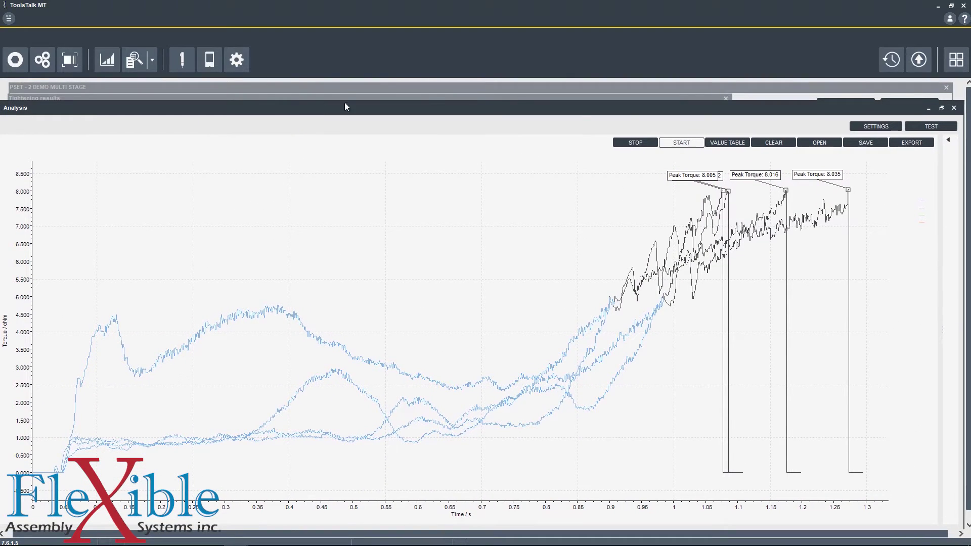
pyautogui.click(953, 107)
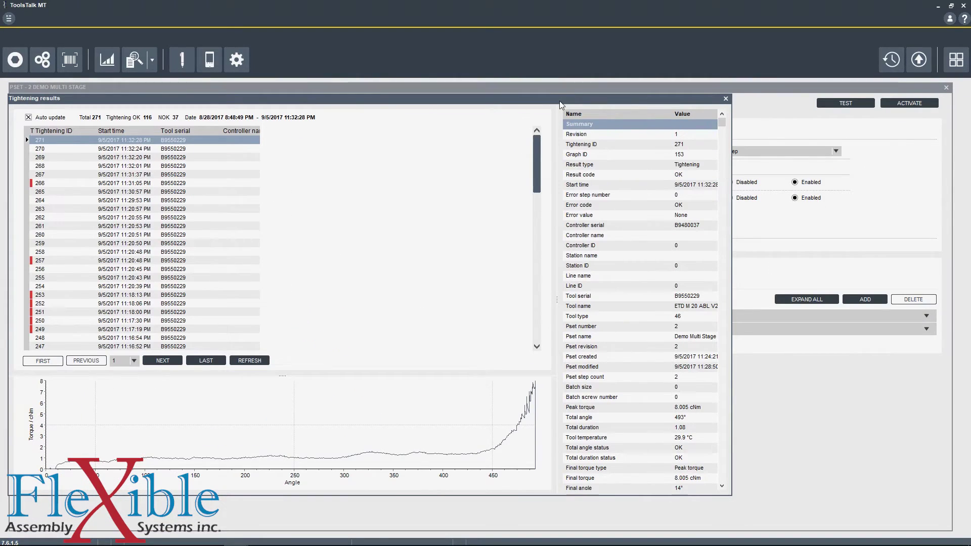
pyautogui.moveTo(560, 101); pyautogui.dragTo(560, 89)
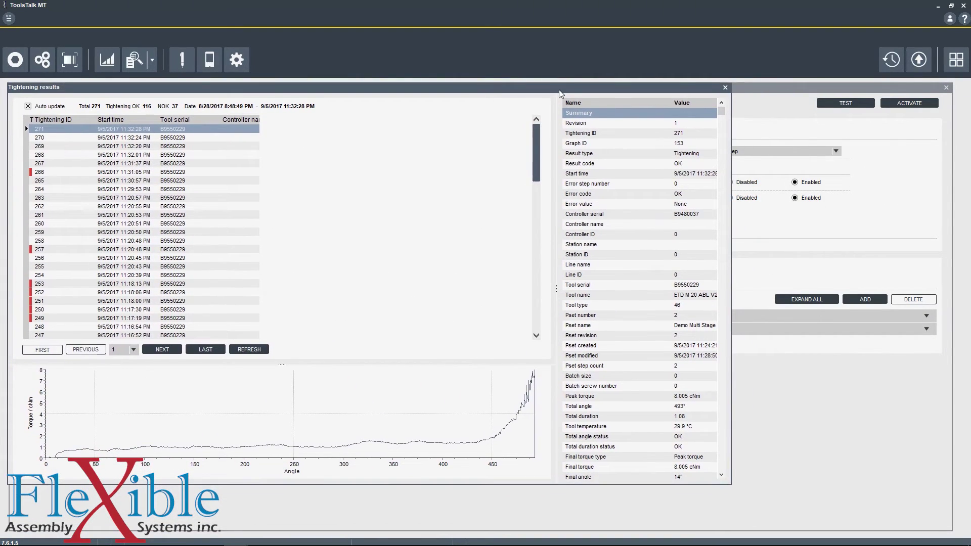
# Review the details and curves of tightenings 270 through 264, then close Tightening results.
pyautogui.click(160, 139)
pyautogui.click(175, 146)
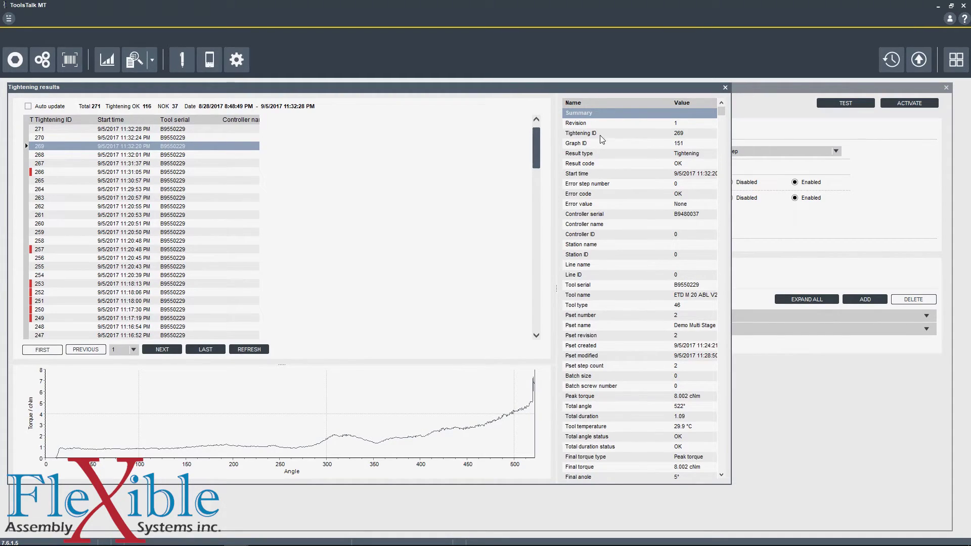
pyautogui.moveTo(721, 111)
pyautogui.mouseDown()
pyautogui.moveTo(721, 298)
pyautogui.moveTo(722, 114)
pyautogui.mouseUp()
pyautogui.press('Down')
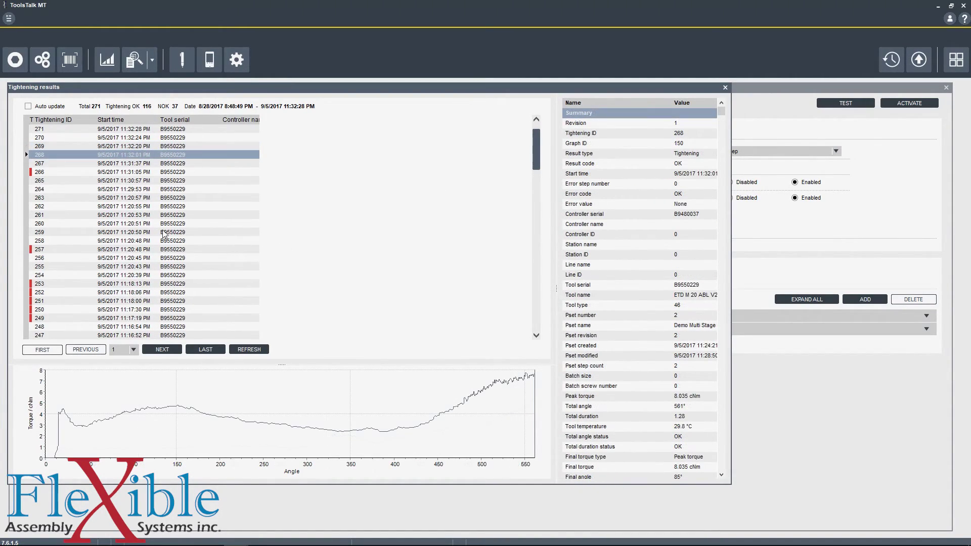
pyautogui.click(113, 165)
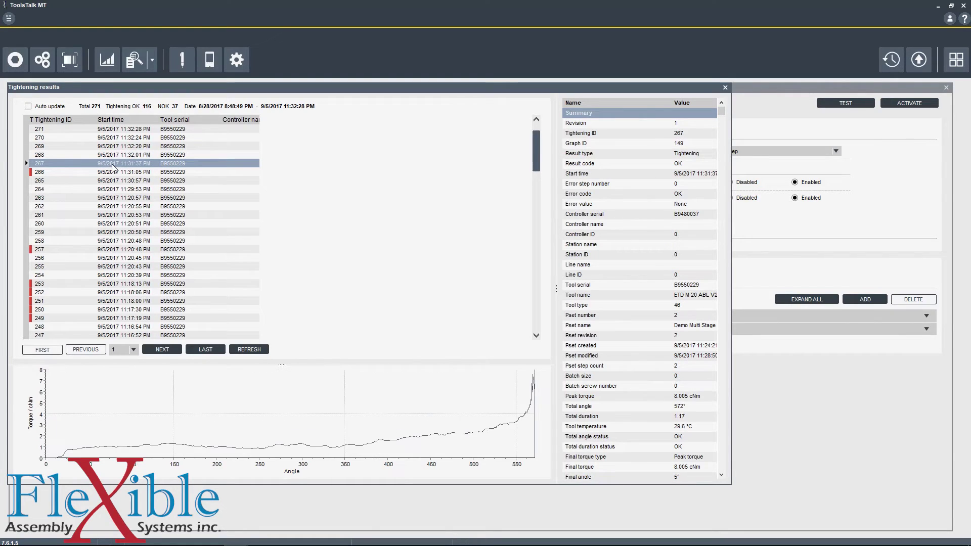
pyautogui.click(116, 190)
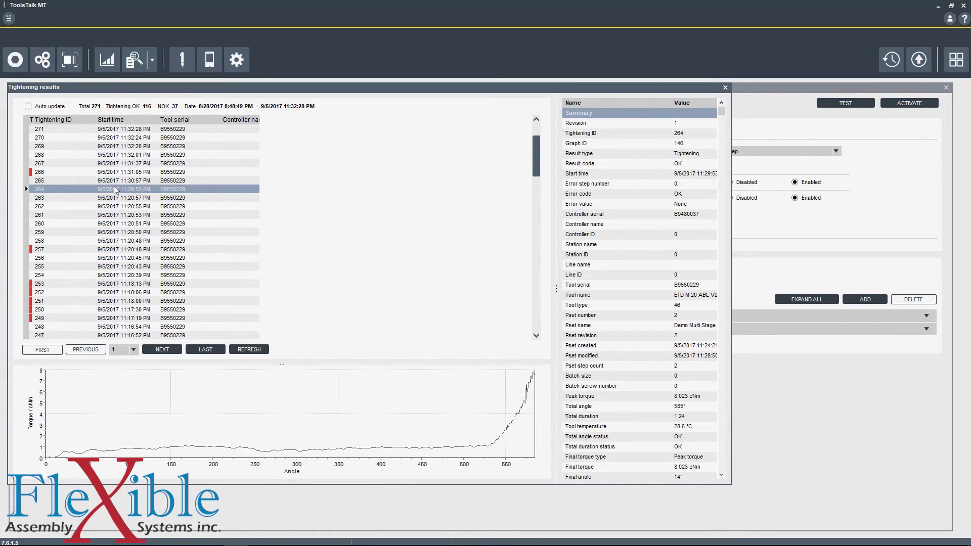
pyautogui.click(726, 88)
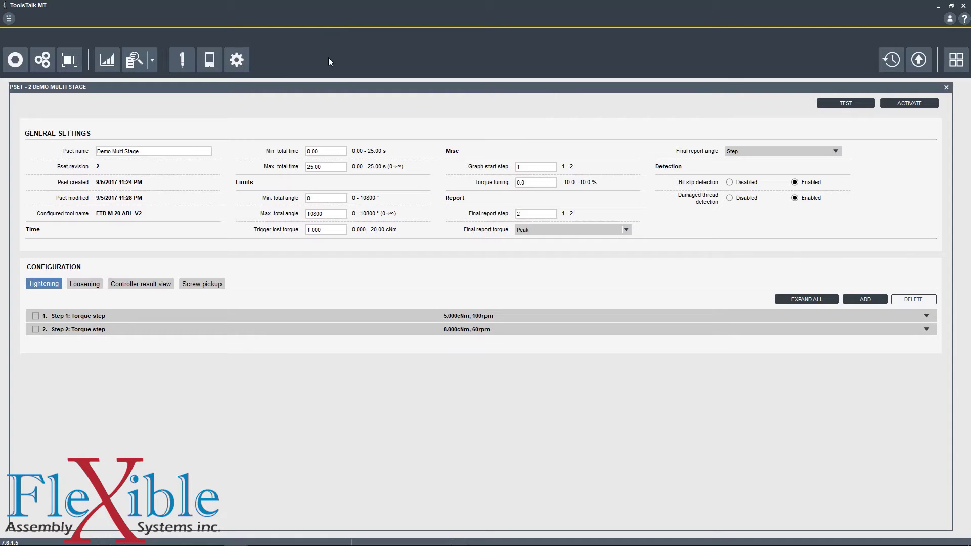
pyautogui.click(153, 60)
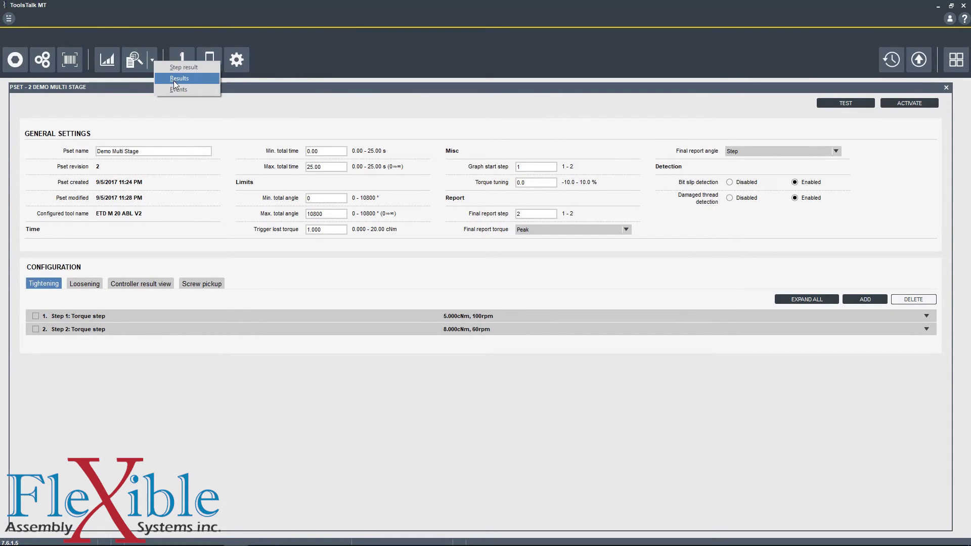
pyautogui.click(173, 67)
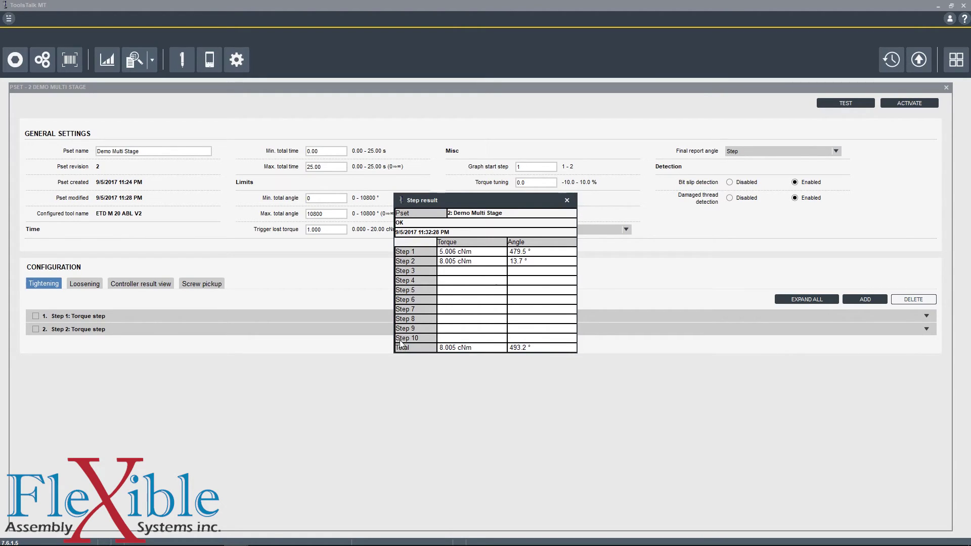
pyautogui.click(567, 200)
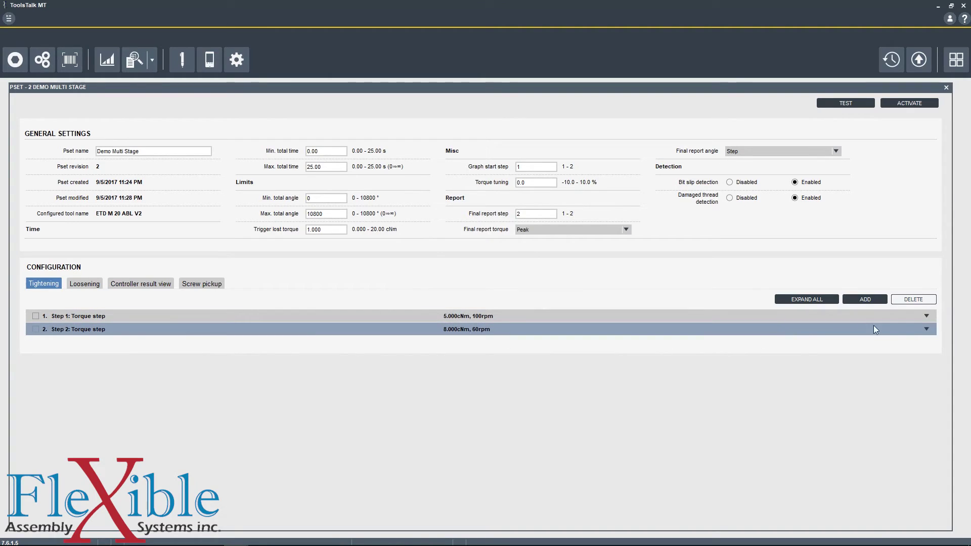
pyautogui.click(926, 330)
pyautogui.click(927, 313)
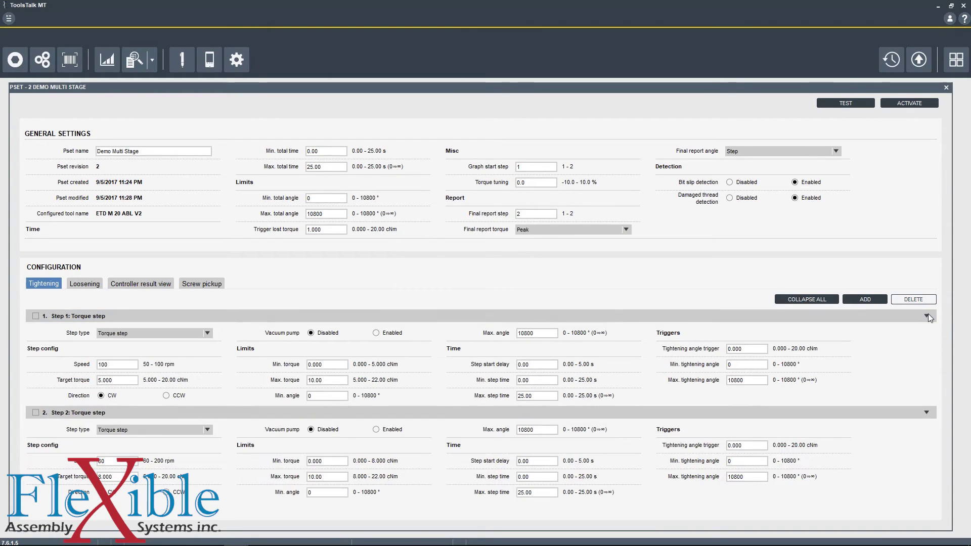
pyautogui.click(927, 315)
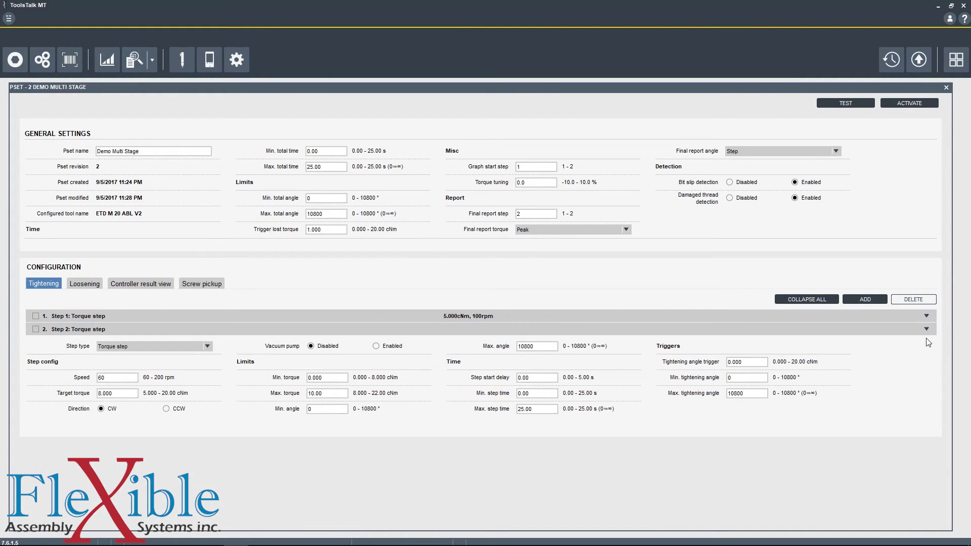
pyautogui.click(927, 330)
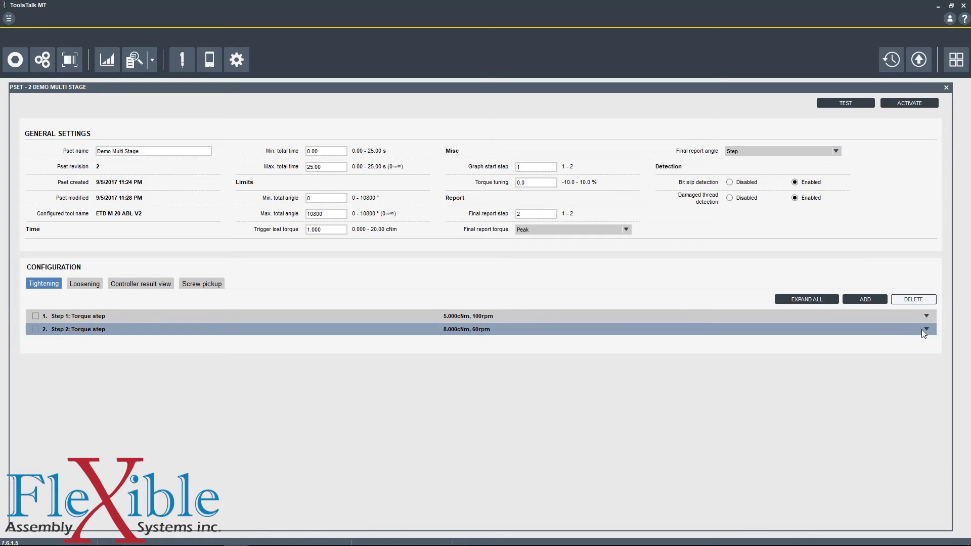
pyautogui.click(42, 59)
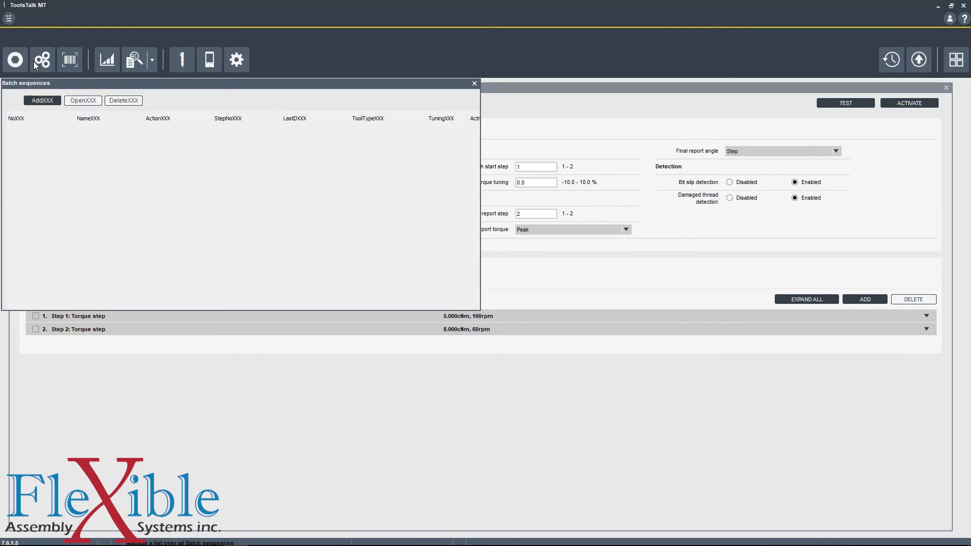
pyautogui.moveTo(134, 84); pyautogui.dragTo(317, 171)
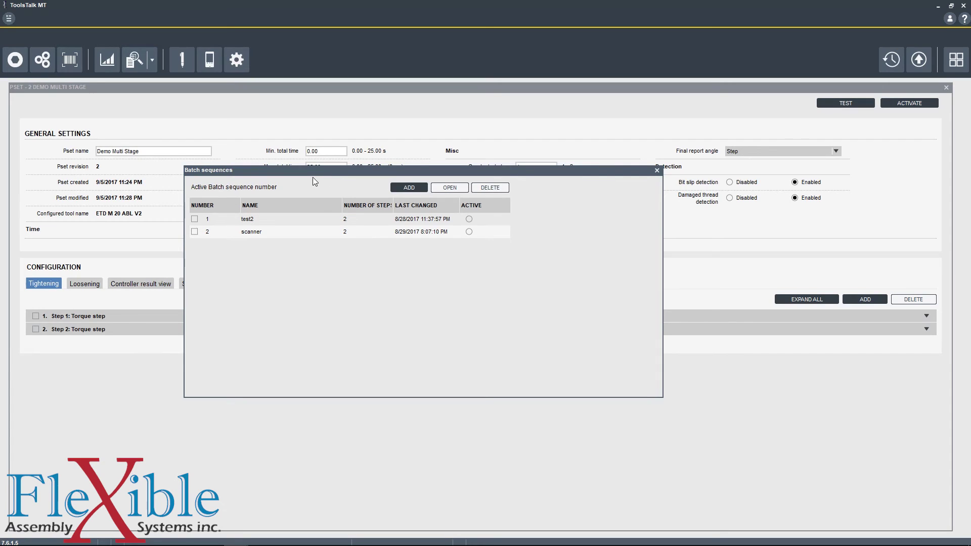
pyautogui.click(658, 171)
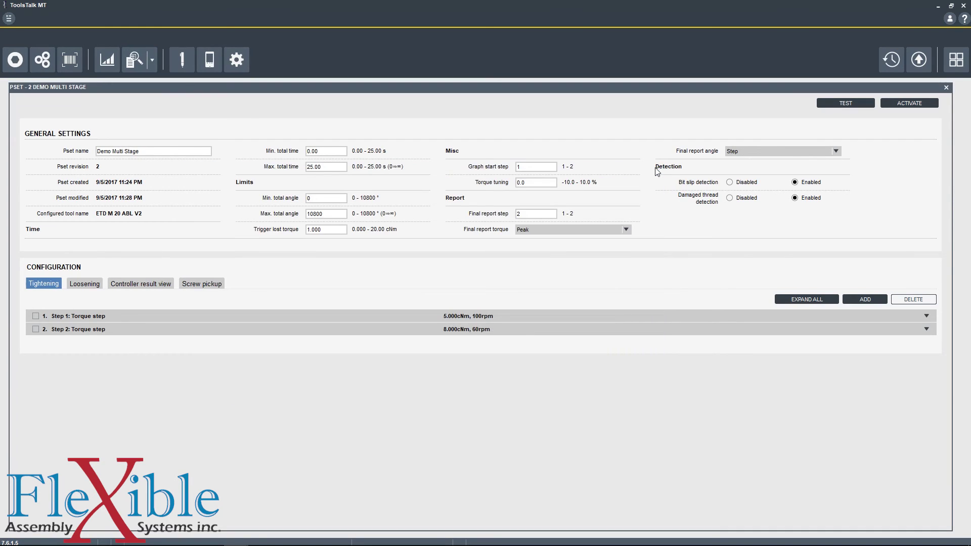